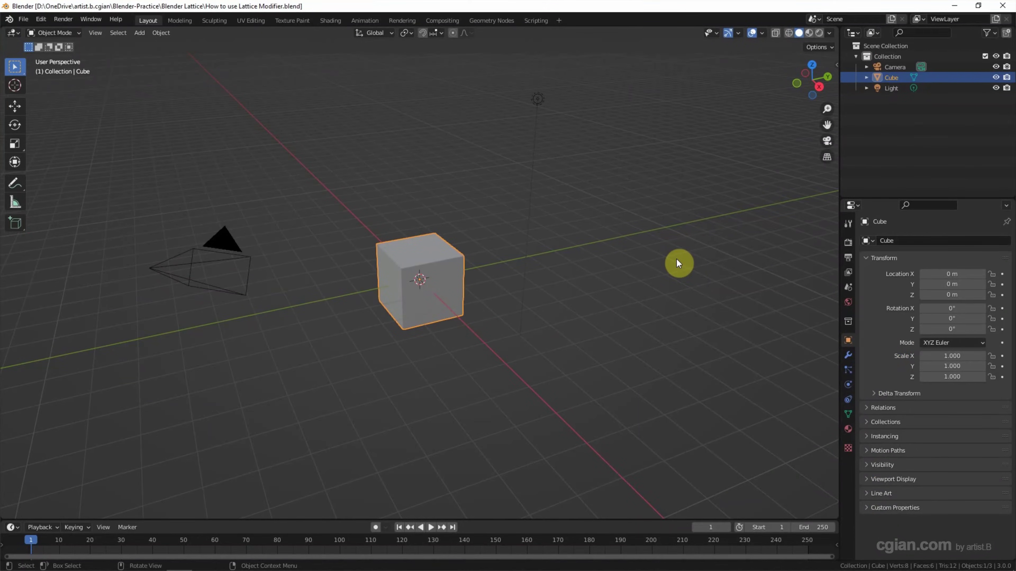
# - Delete the default camera, cube and light and add a cylinder mesh
pyautogui.moveTo(621, 74); pyautogui.dragTo(89, 445)
pyautogui.press('Delete')
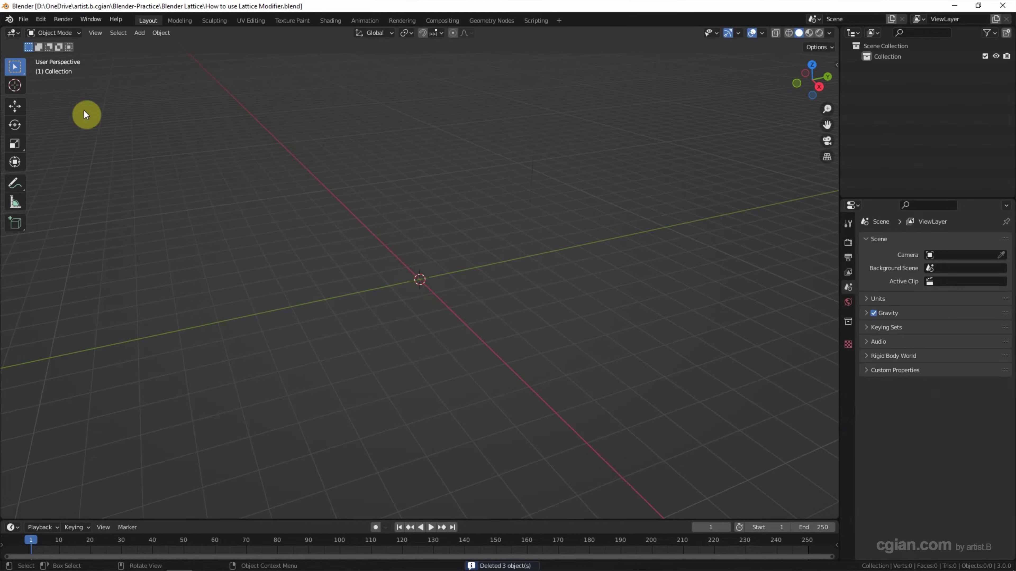
pyautogui.click(136, 34)
pyautogui.moveTo(152, 44)
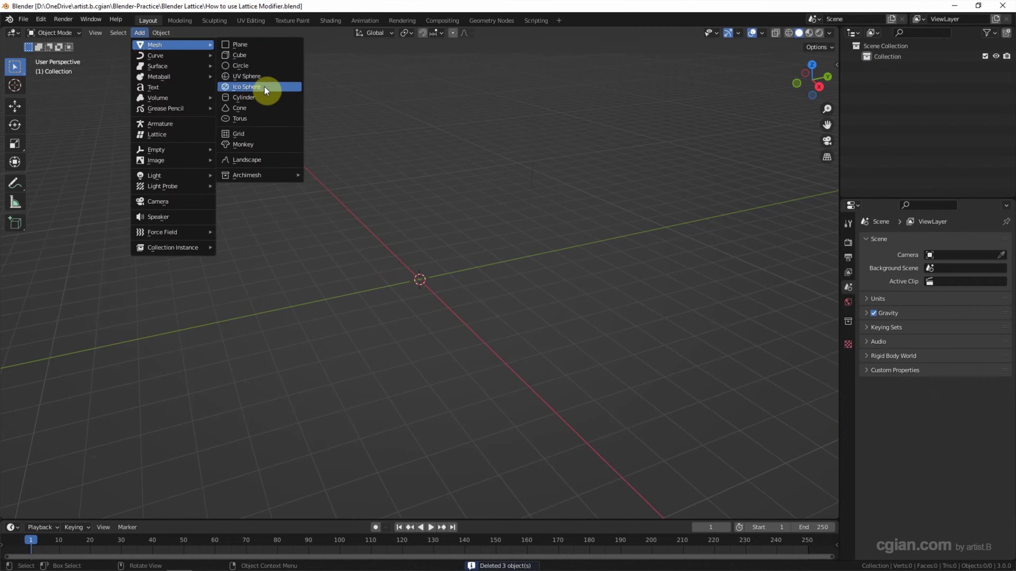
pyautogui.click(268, 97)
pyautogui.scroll(6, 286, 249)
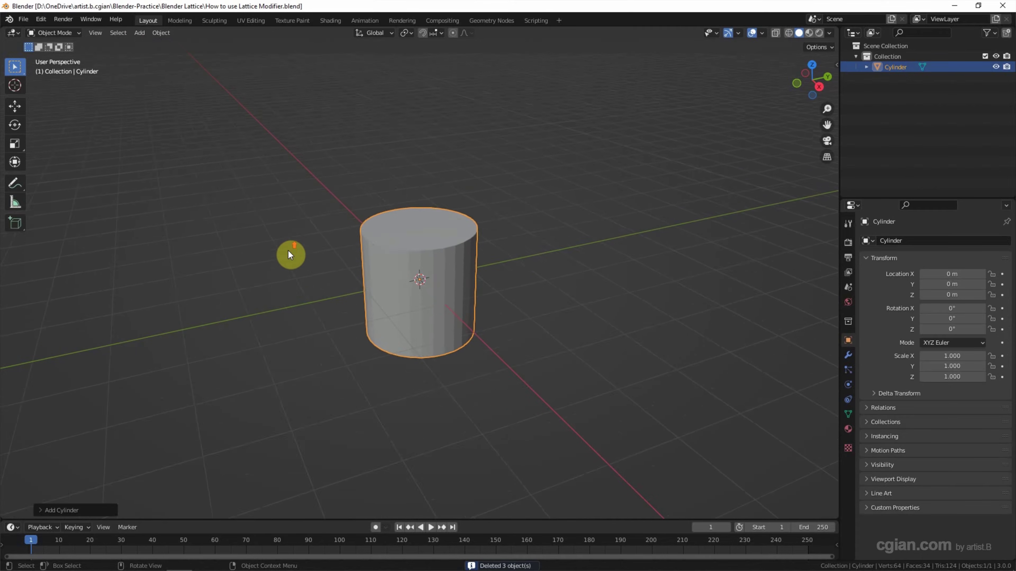
pyautogui.scroll(2, 289, 254)
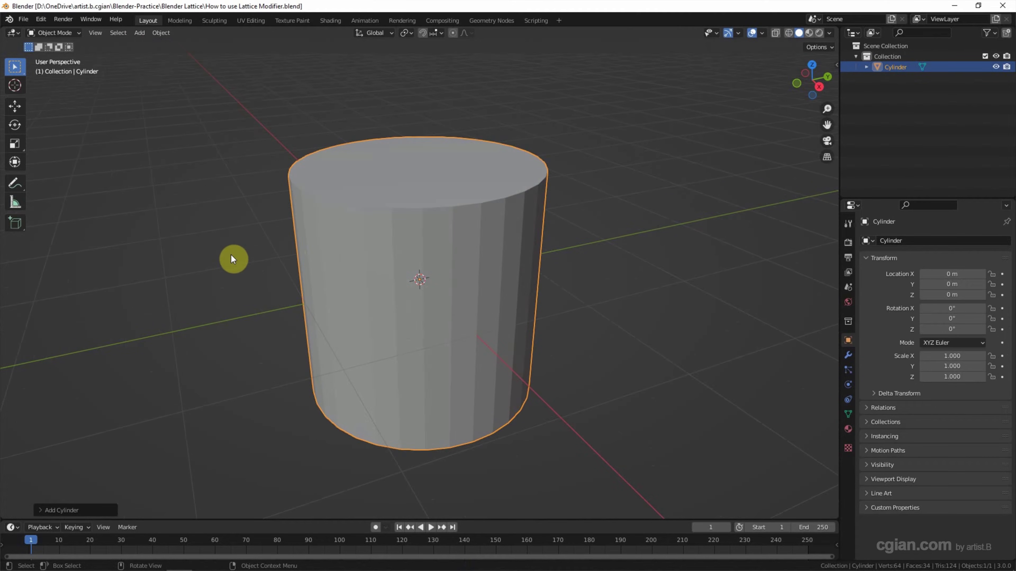
# - In Edit Mode face select, delete the cylinder's top and bottom cap faces
pyautogui.click(60, 34)
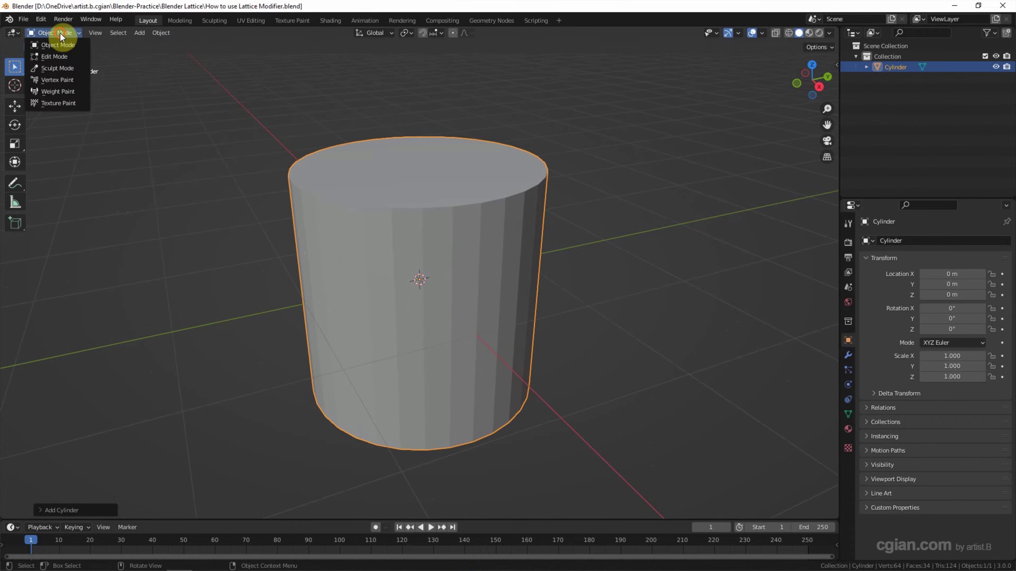
pyautogui.click(71, 58)
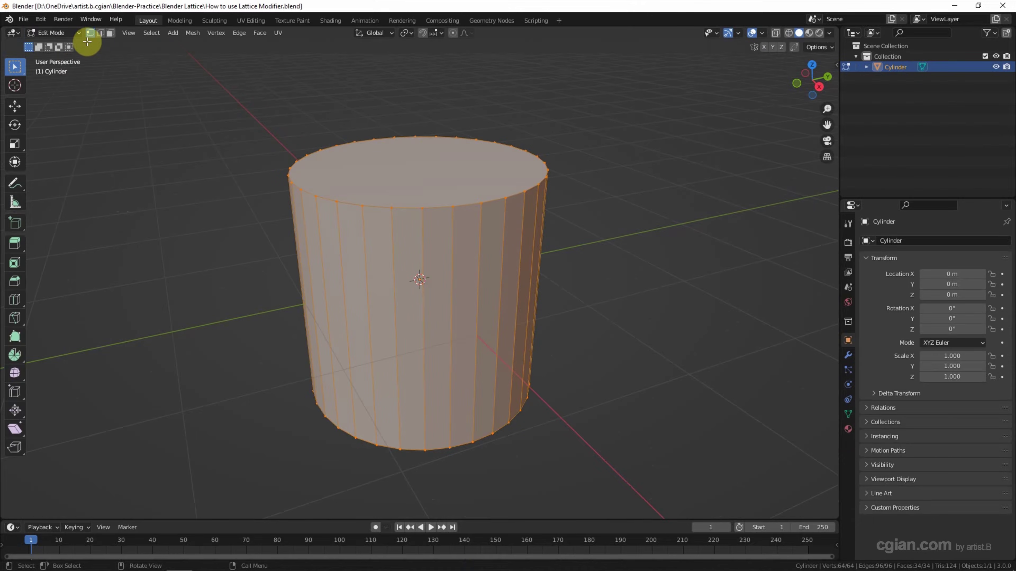
pyautogui.click(110, 34)
pyautogui.click(340, 171)
pyautogui.moveTo(345, 205); pyautogui.dragTo(380, 283, button='middle')
pyautogui.press('x')
pyautogui.click(342, 209)
pyautogui.click(379, 283)
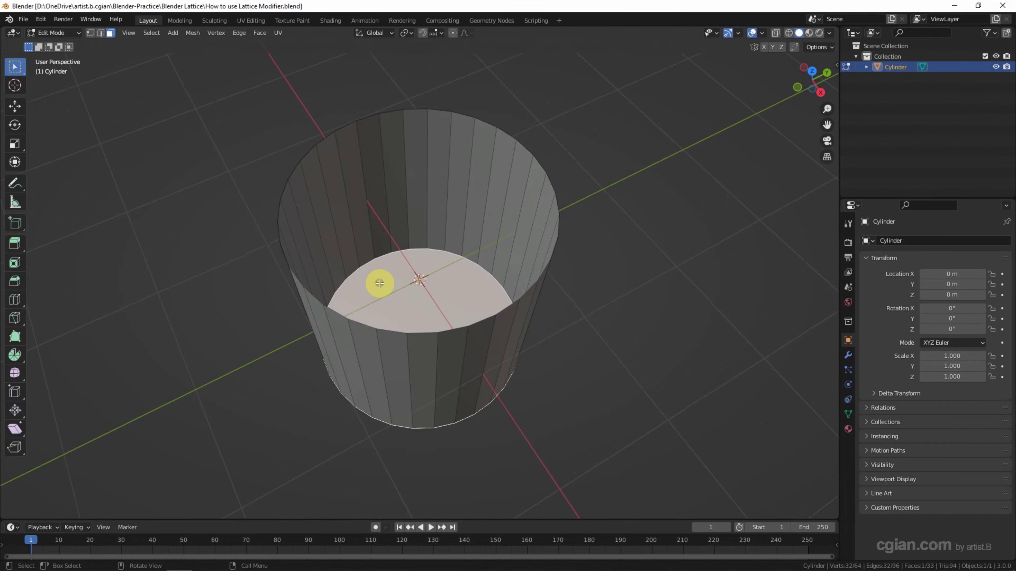
pyautogui.press('x')
pyautogui.click(380, 283)
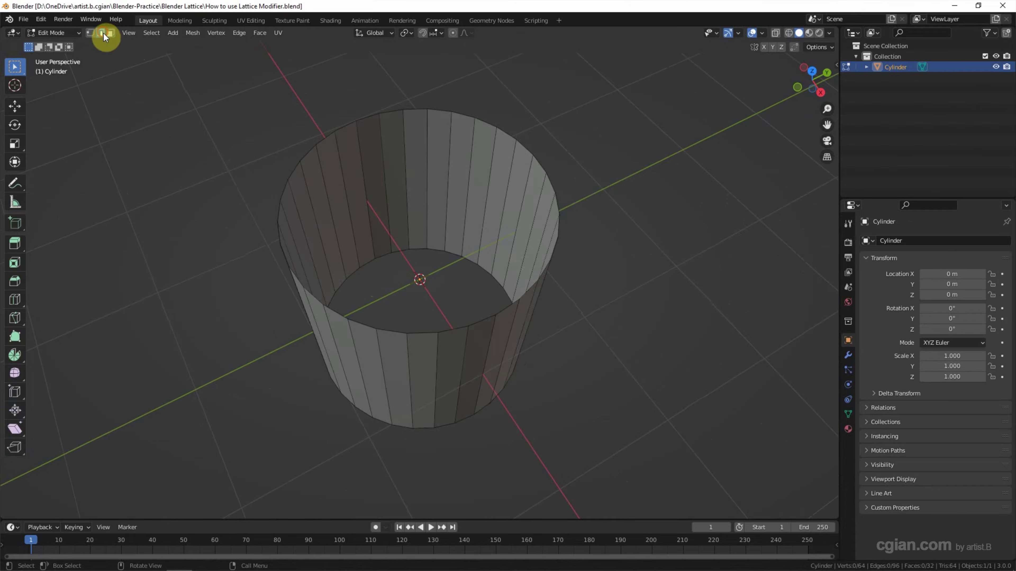
# - Grid Fill the bottom rim edge loop and raise the fill offset to 2
pyautogui.keyDown('alt'); pyautogui.click(377, 256); pyautogui.keyUp('alt')
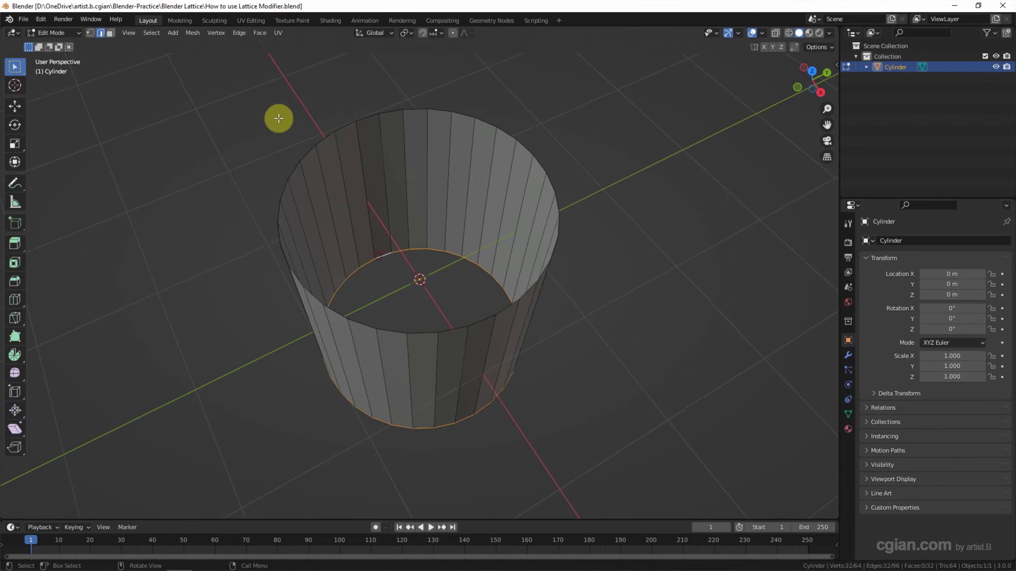
pyautogui.click(259, 39)
pyautogui.click(284, 159)
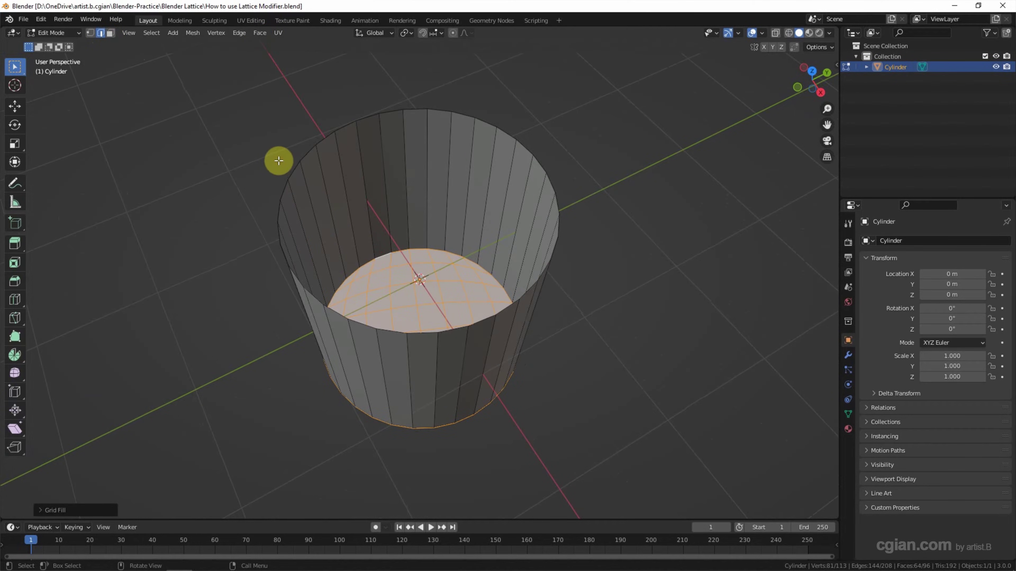
pyautogui.moveTo(278, 161); pyautogui.dragTo(256, 206, button='middle')
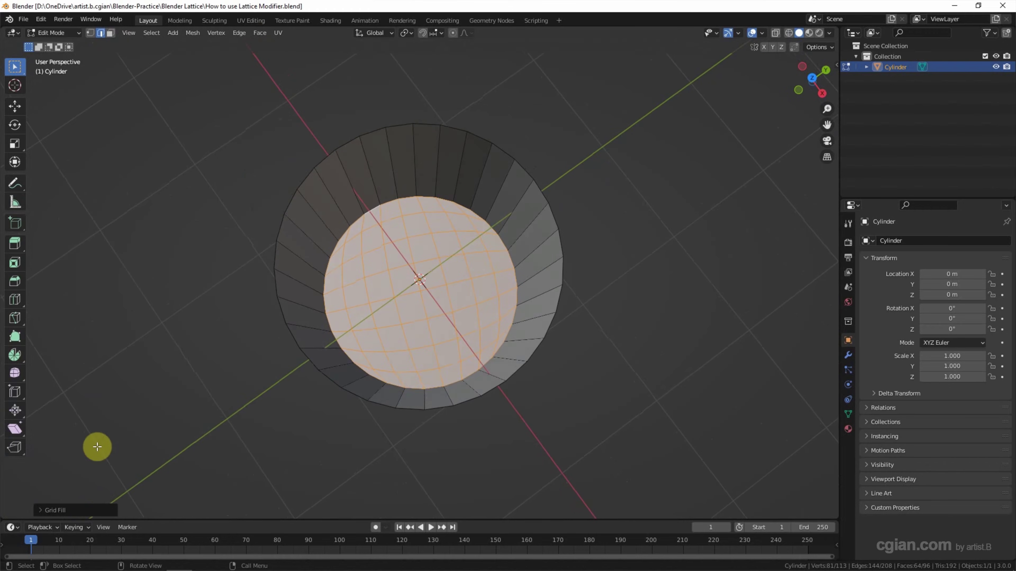
pyautogui.click(57, 511)
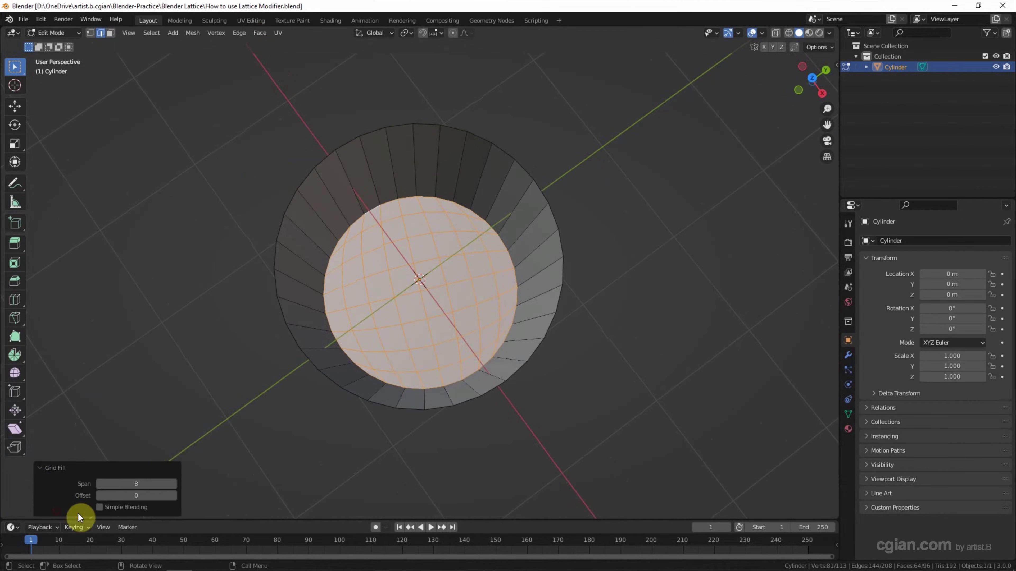
pyautogui.click(173, 495)
pyautogui.click(174, 495)
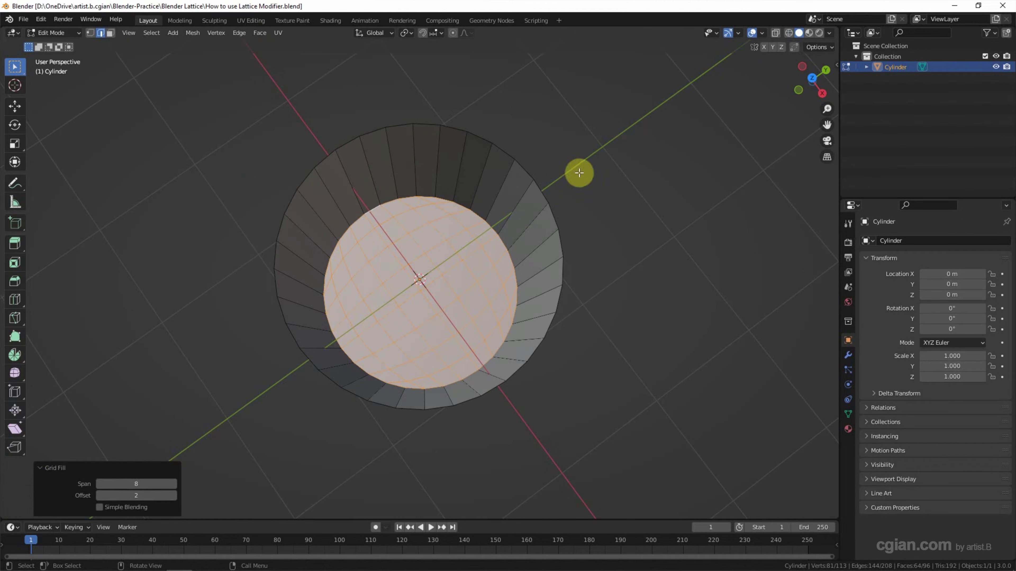
pyautogui.moveTo(222, 397); pyautogui.dragTo(220, 309, button='middle')
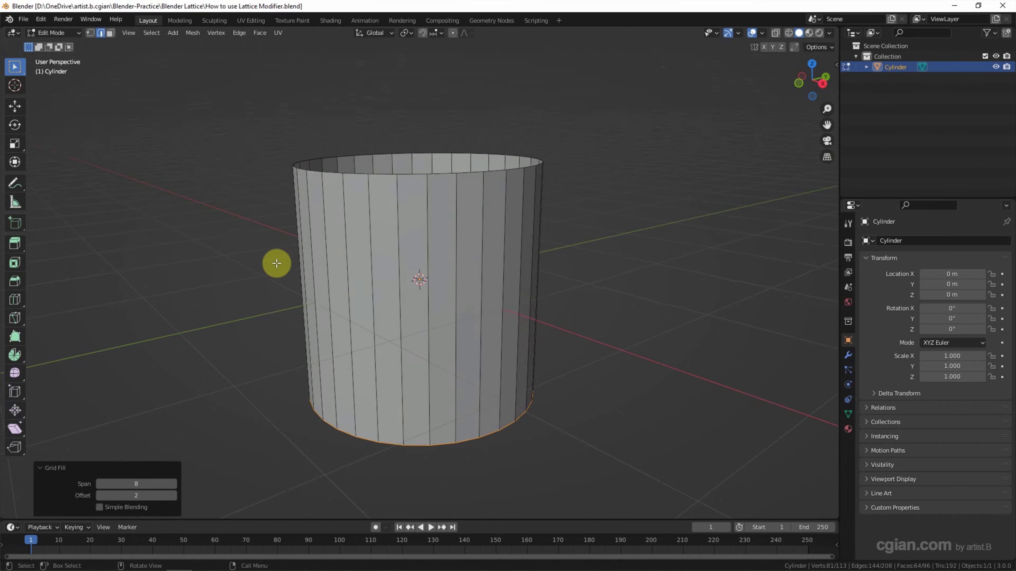
# - Loop Cut the cylinder wall with 8 cuts, then return to Object Mode
pyautogui.click(15, 301)
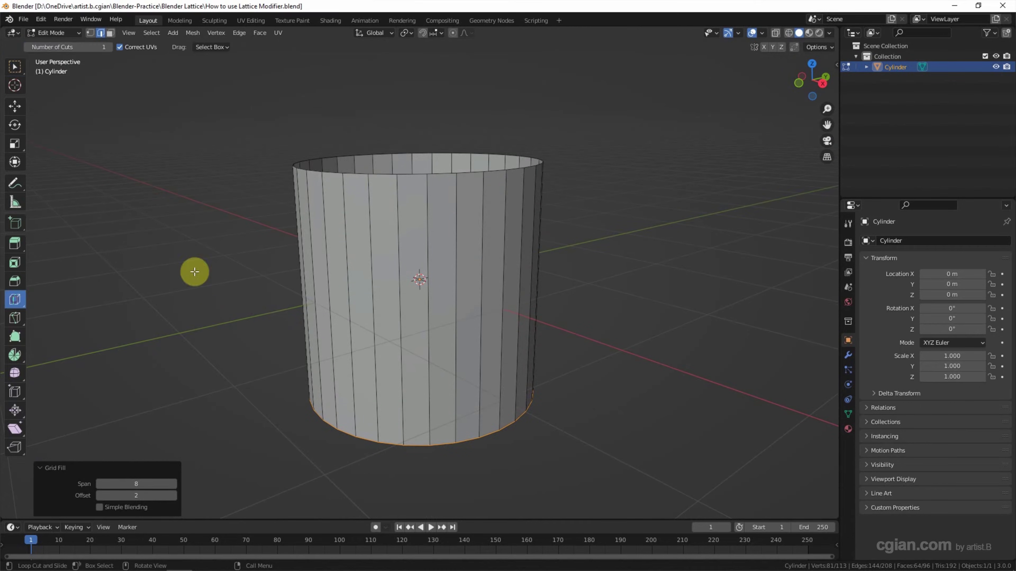
pyautogui.click(314, 288)
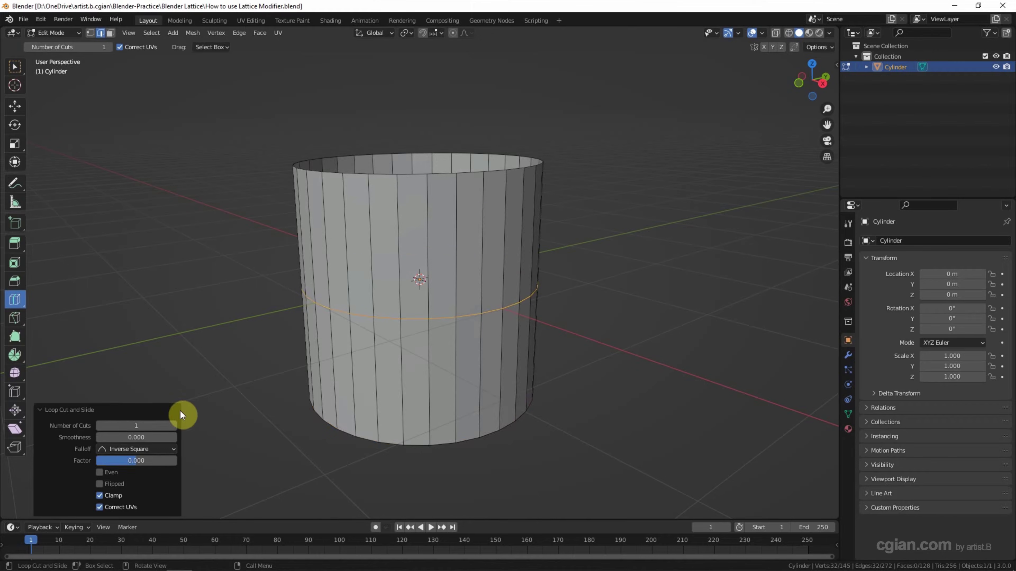
pyautogui.click(174, 426)
pyautogui.click(174, 426)
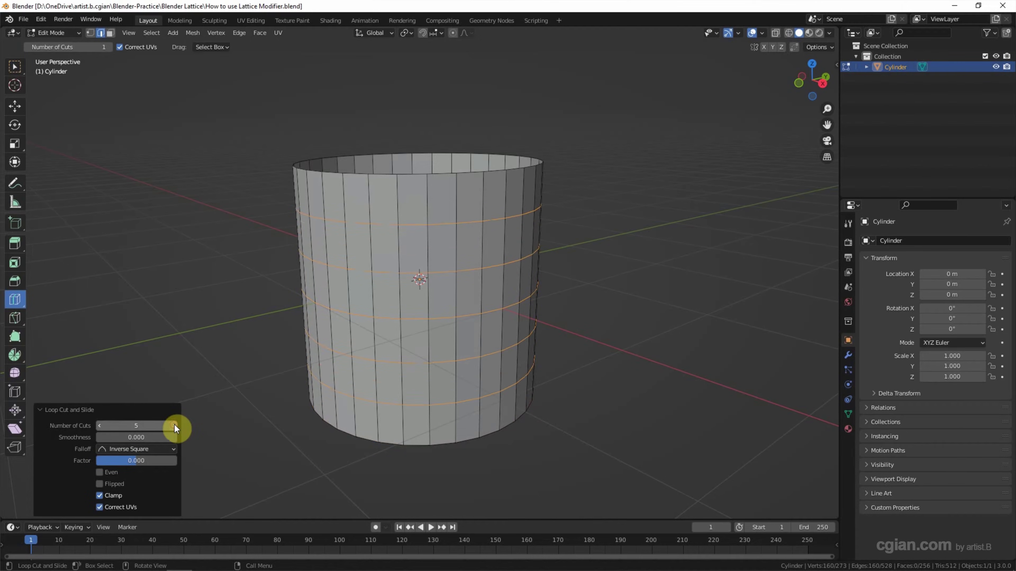
pyautogui.click(174, 426)
pyautogui.click(174, 425)
pyautogui.click(175, 426)
pyautogui.click(175, 426)
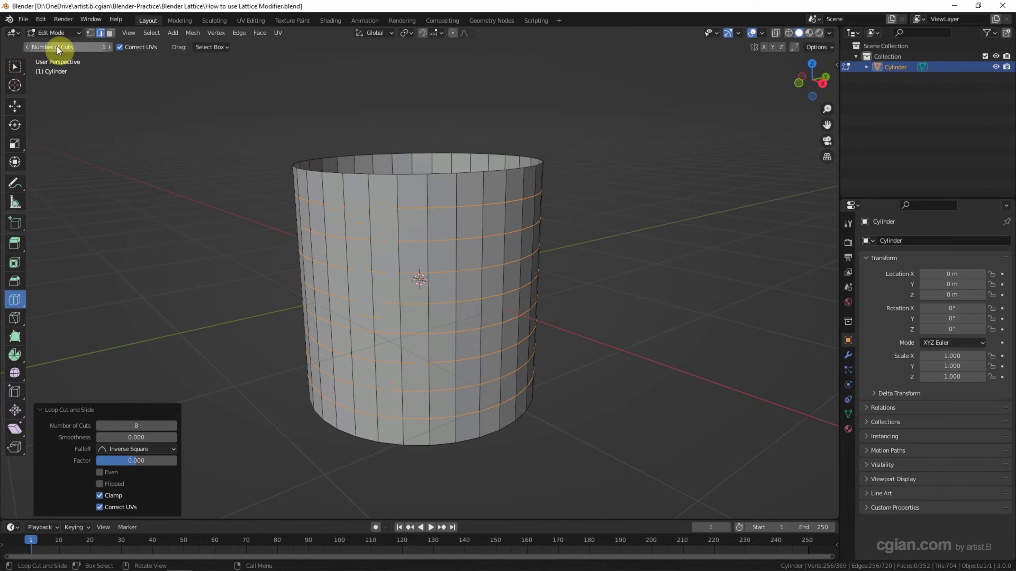
pyautogui.click(60, 32)
pyautogui.click(66, 45)
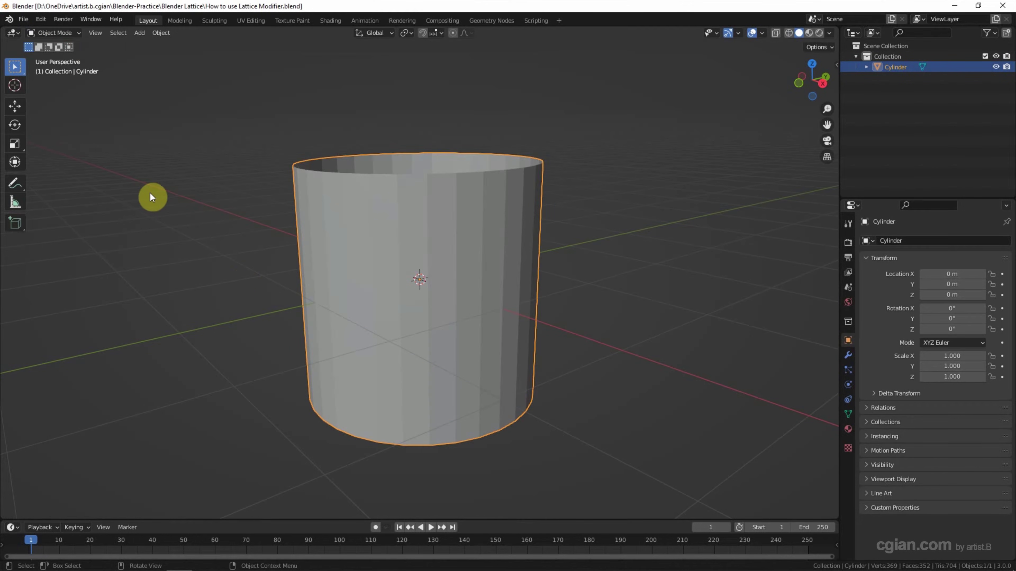
# - Turn on the wireframe overlay and rename Cylinder to 'Vase' in the Outliner
pyautogui.click(758, 32)
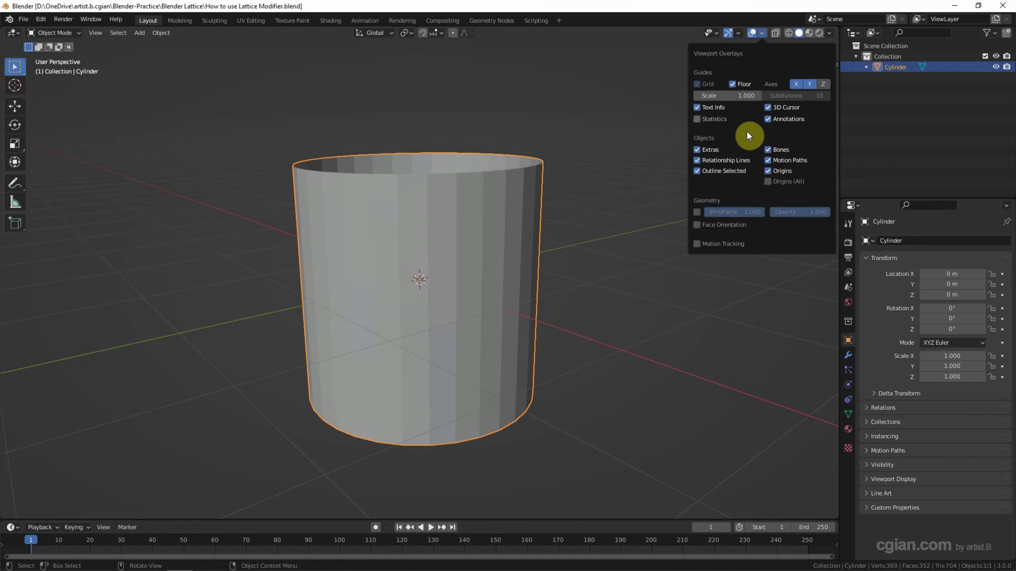
pyautogui.click(697, 212)
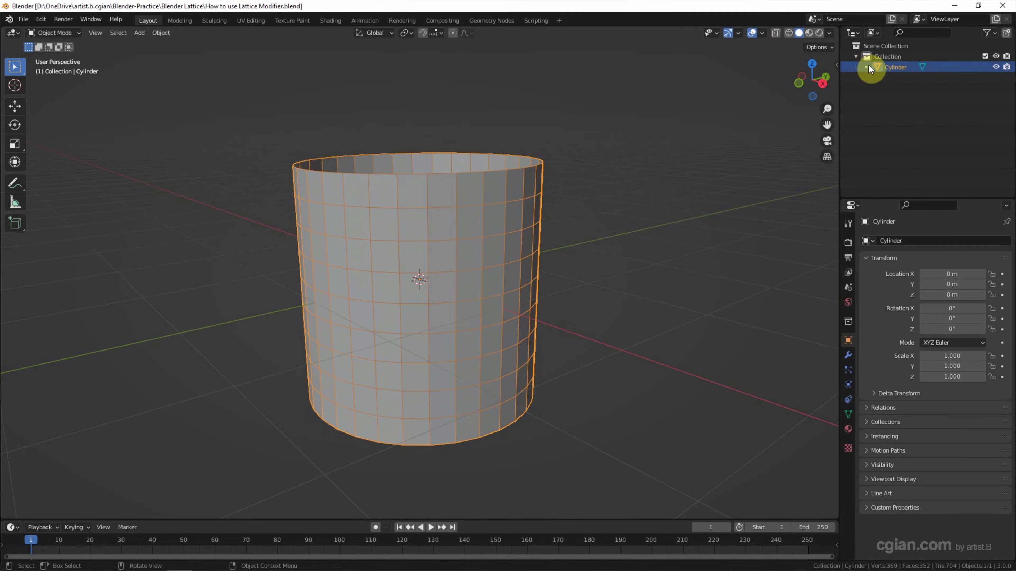
pyautogui.doubleClick(891, 67)
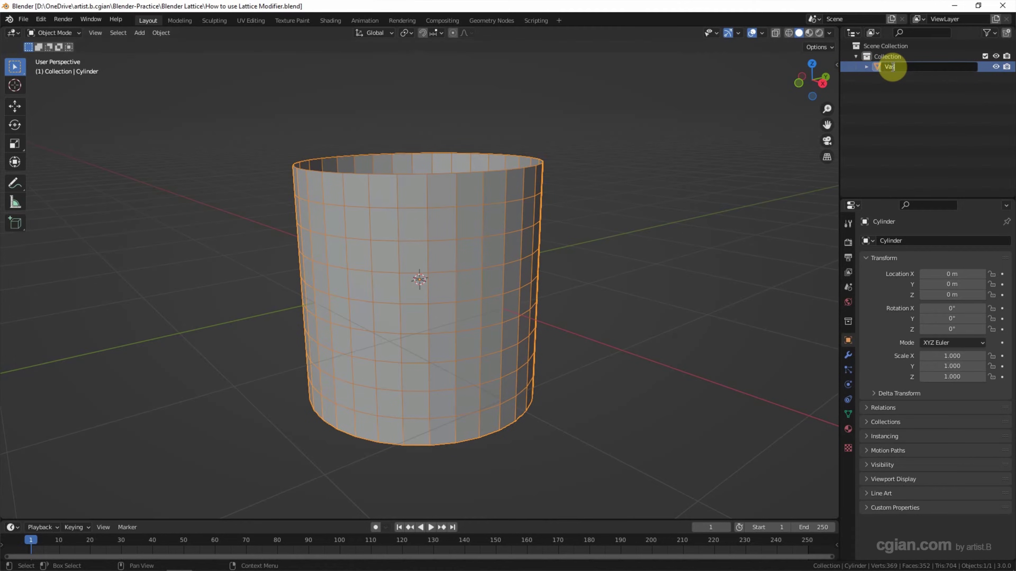
pyautogui.press('Return')
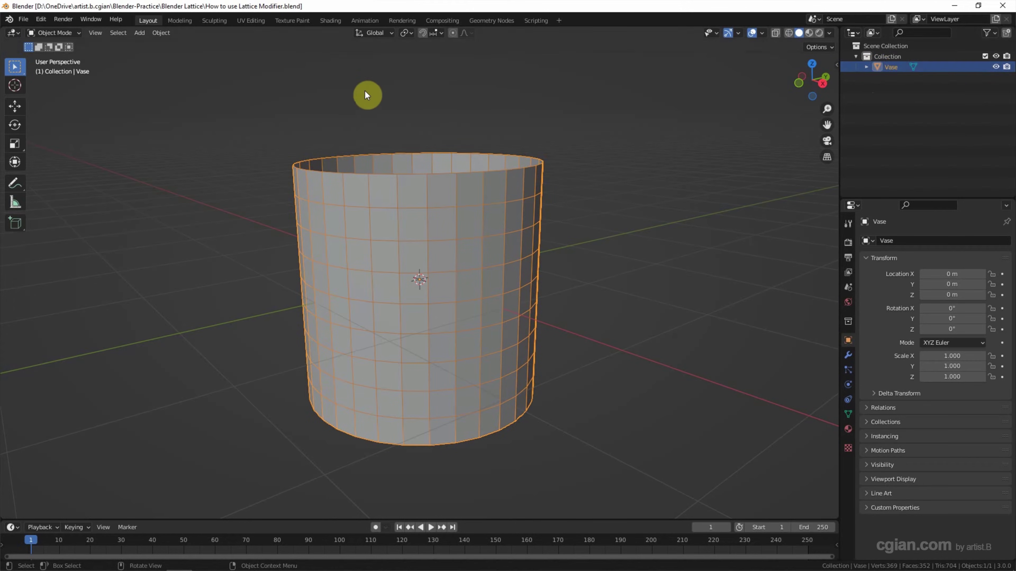
pyautogui.click(139, 33)
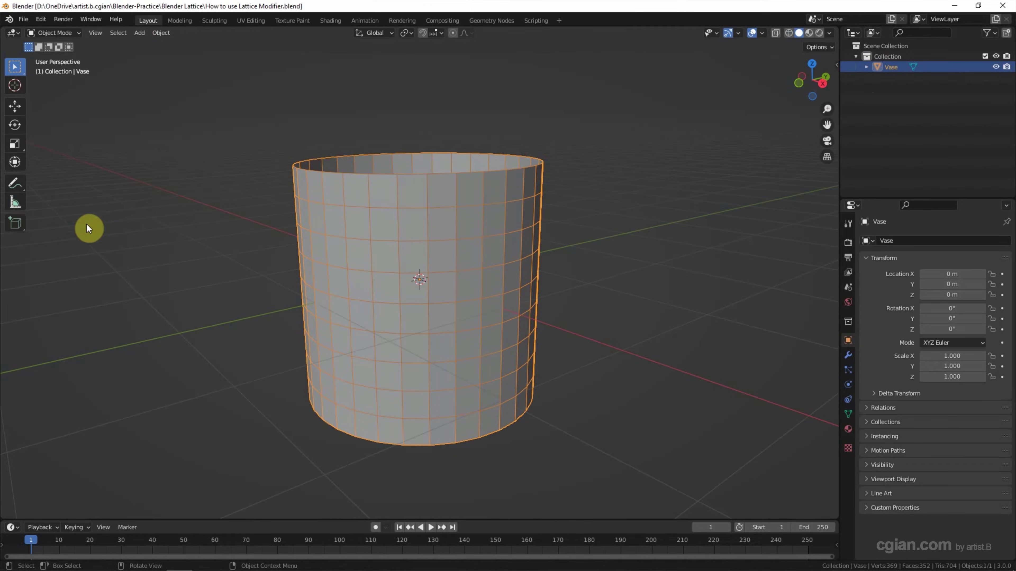
# - Add a Lattice object and set its radius to 2.25 m, checking from front view
pyautogui.hotkey('shift', 'a')
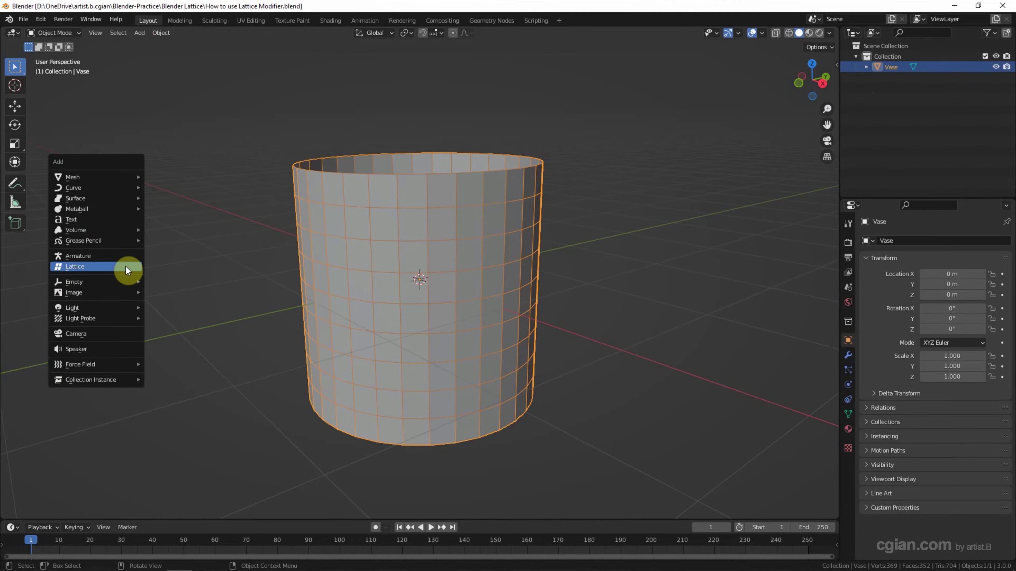
pyautogui.click(125, 267)
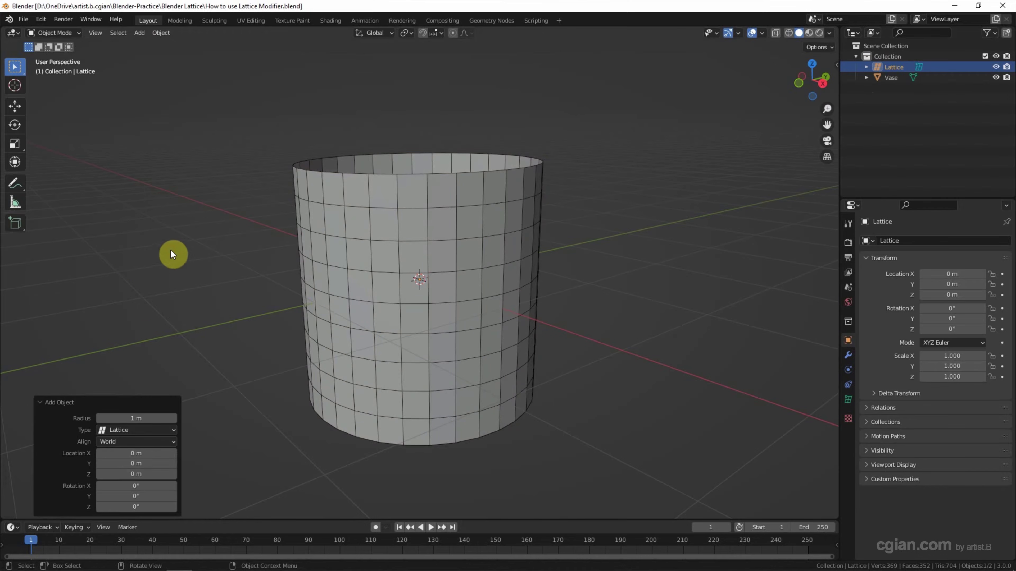
pyautogui.moveTo(624, 225); pyautogui.dragTo(625, 276, button='middle')
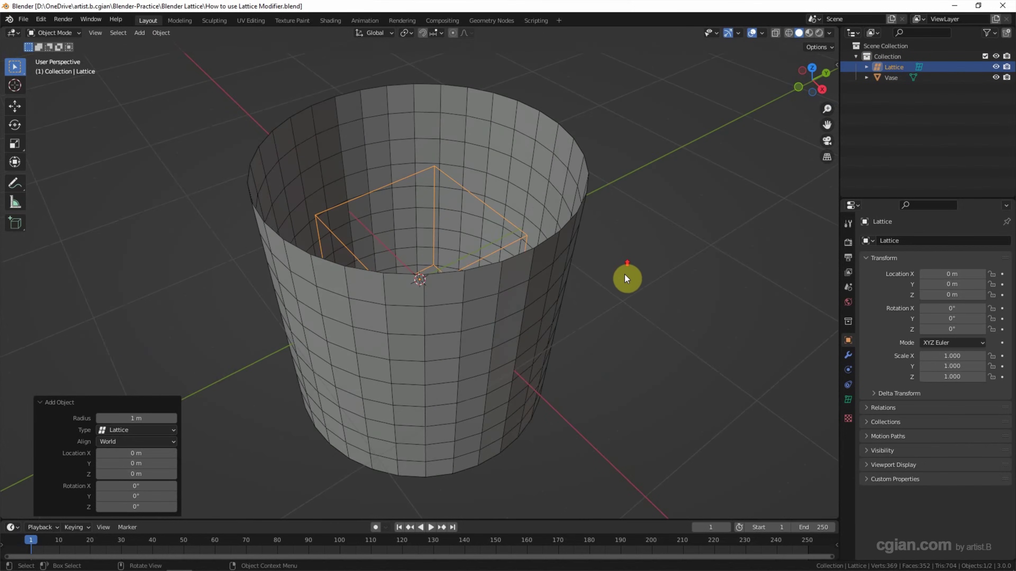
pyautogui.moveTo(130, 418); pyautogui.dragTo(214, 435)
pyautogui.click(130, 419)
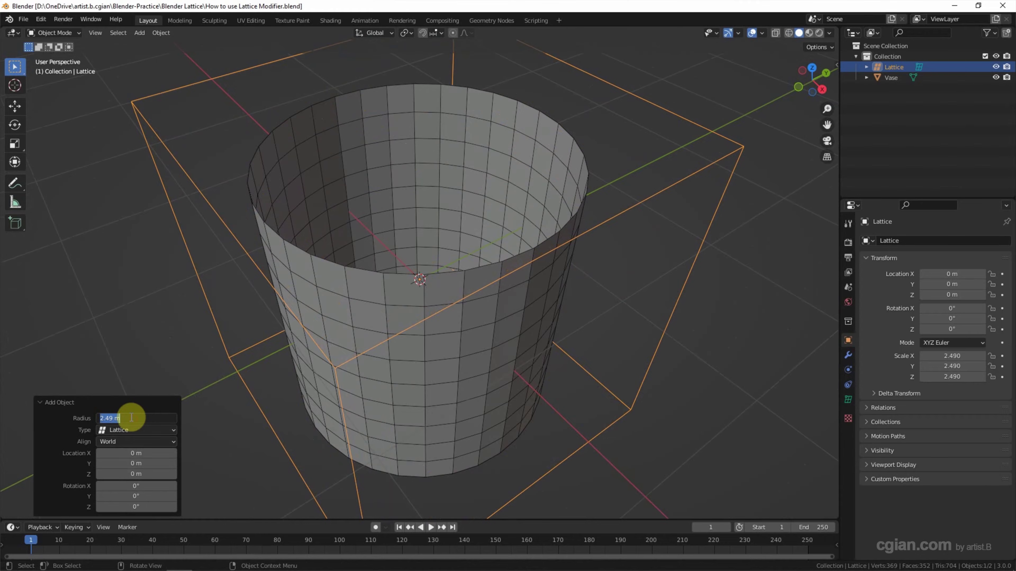
pyautogui.write('2.25')
pyautogui.press('Return')
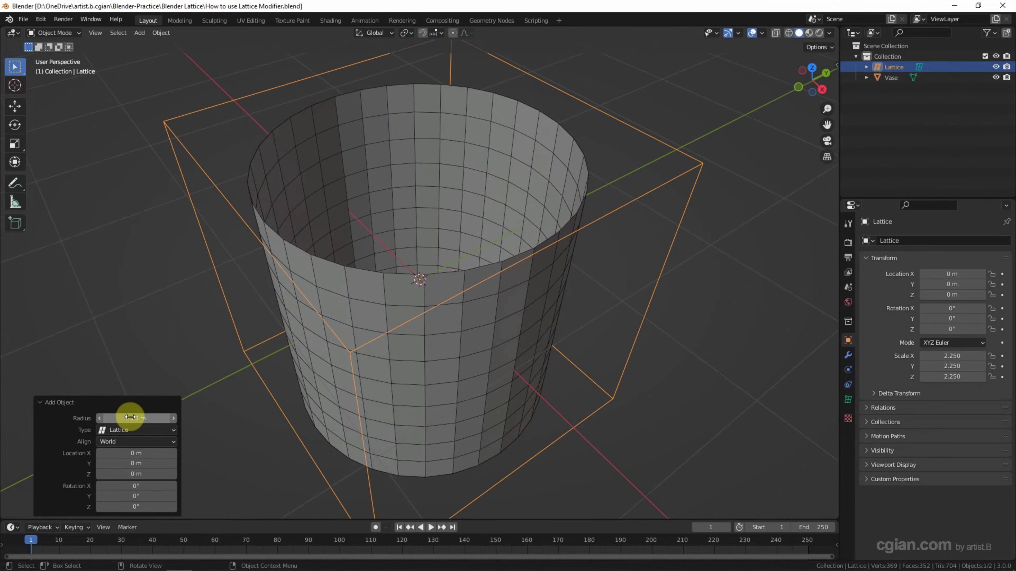
pyautogui.click(797, 86)
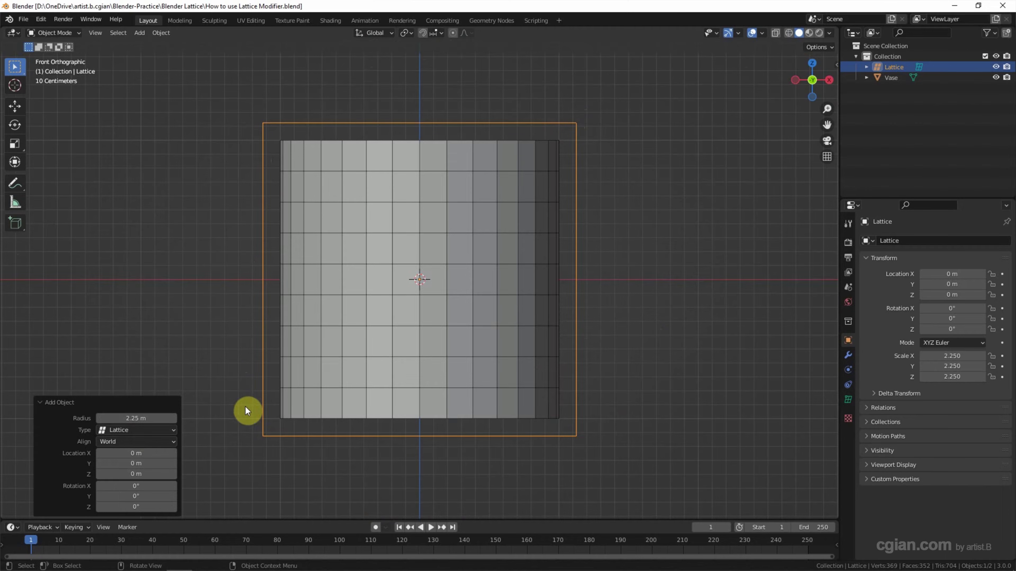
pyautogui.moveTo(608, 226); pyautogui.dragTo(573, 265, button='middle')
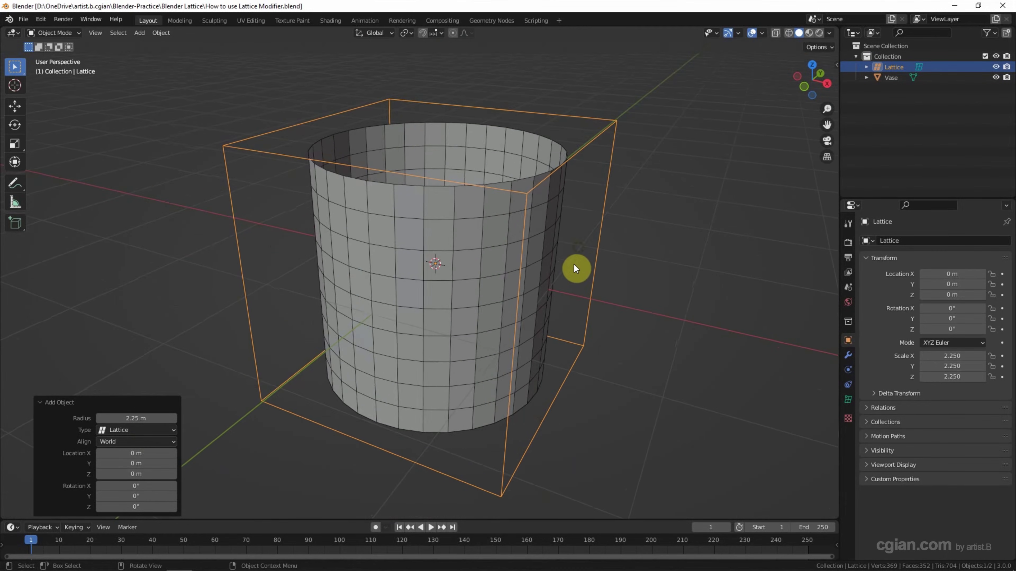
# - Add a Lattice modifier to Vase and eyedrop the Lattice object as its target
pyautogui.click(888, 77)
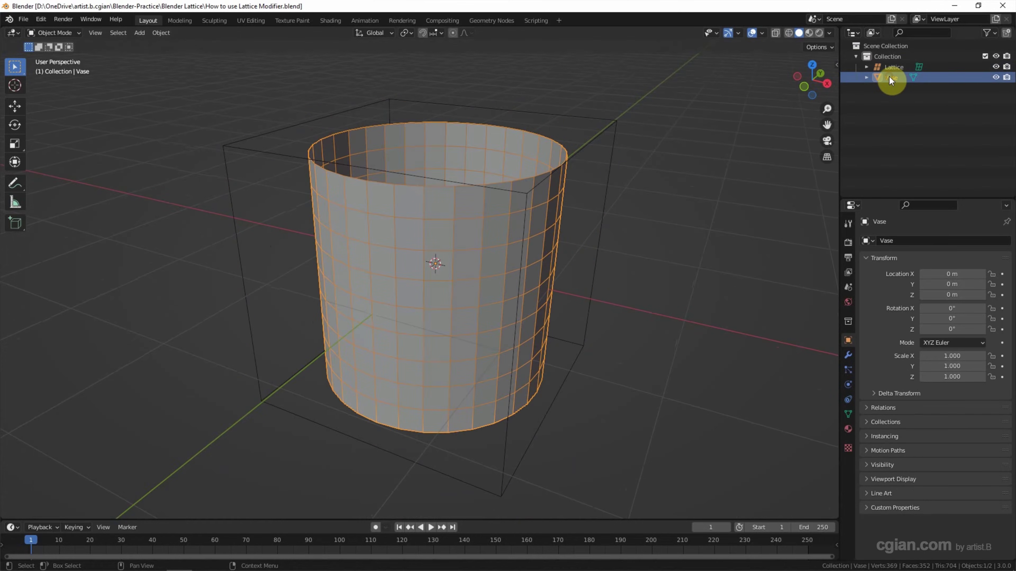
pyautogui.click(847, 355)
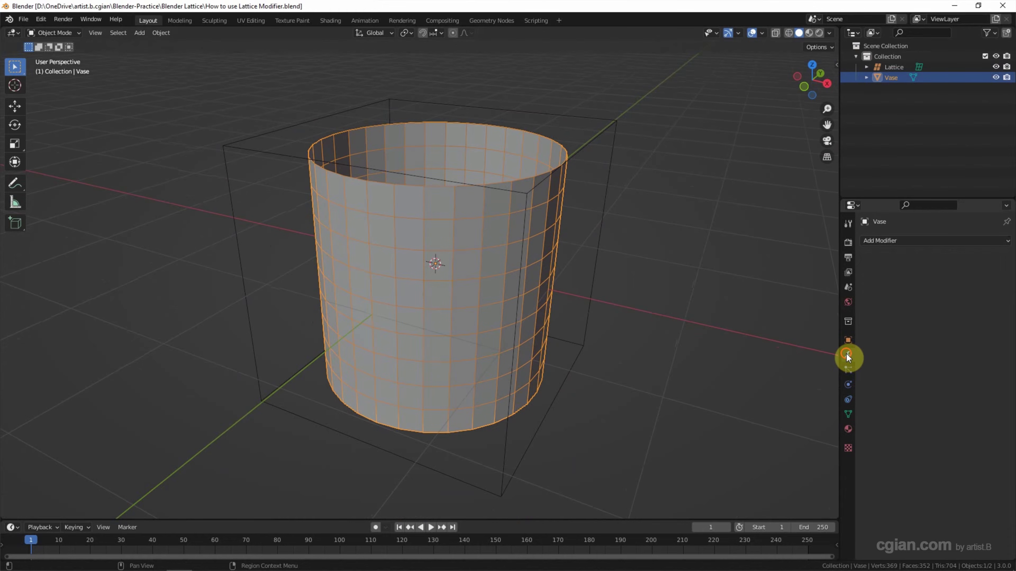
pyautogui.click(878, 242)
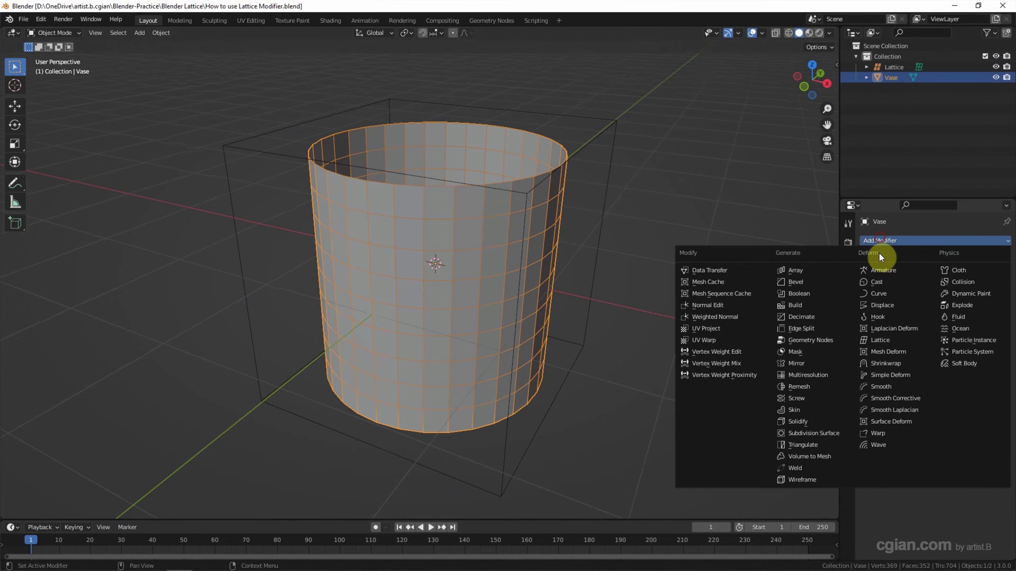
pyautogui.click(900, 340)
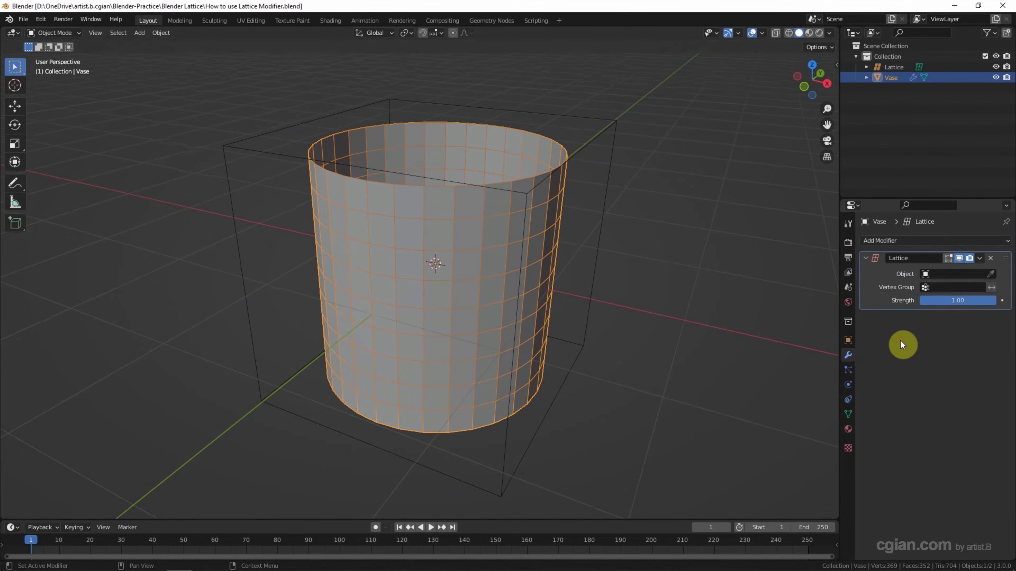
pyautogui.click(990, 274)
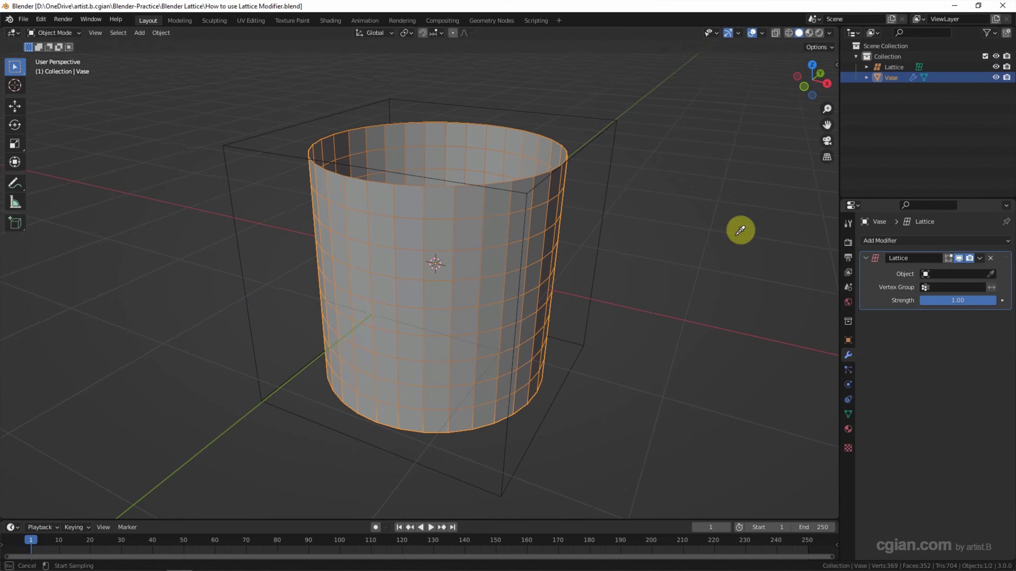
pyautogui.click(617, 121)
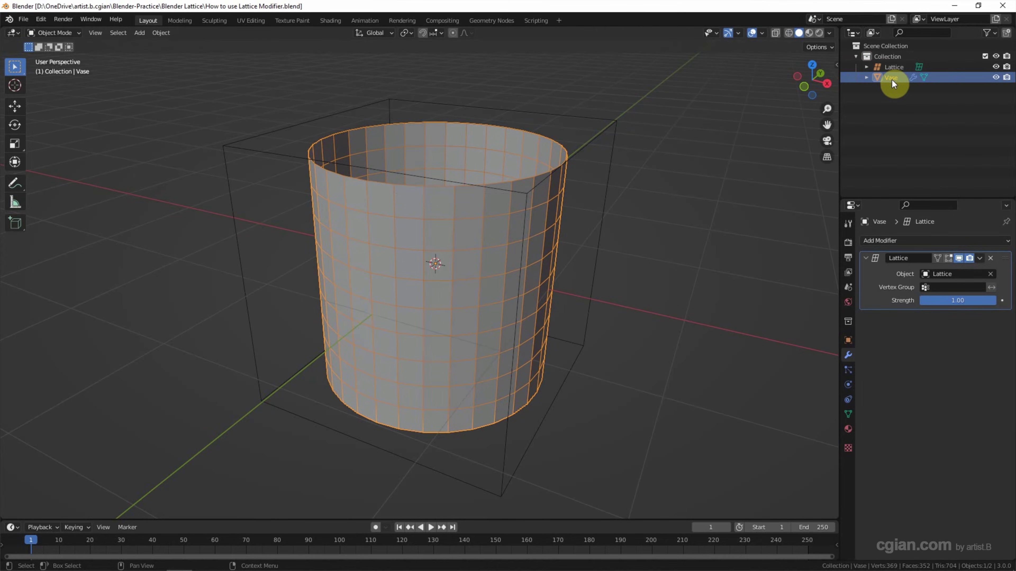
pyautogui.click(894, 68)
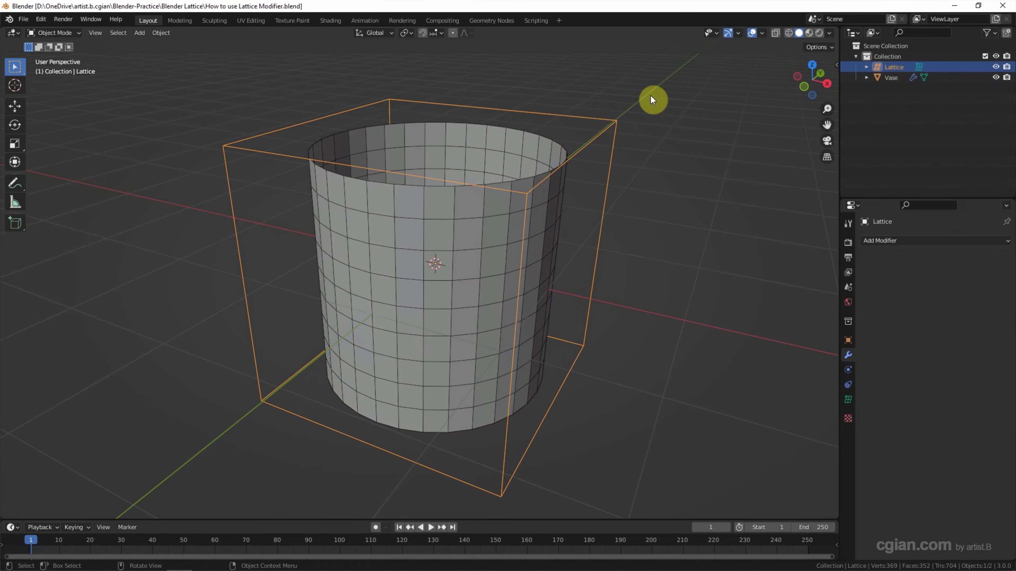
# - Enter the lattice's Edit Mode and trial-move its corner and top points, undoing each move
pyautogui.click(52, 32)
pyautogui.click(54, 53)
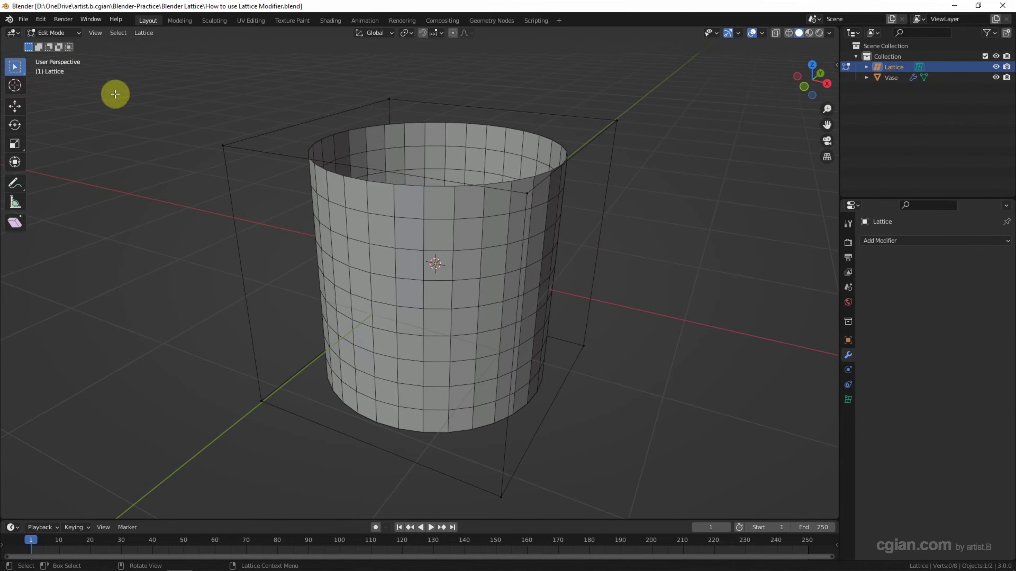
pyautogui.moveTo(566, 91); pyautogui.dragTo(747, 179)
pyautogui.click(15, 106)
pyautogui.hotkey('ctrl', 'z')
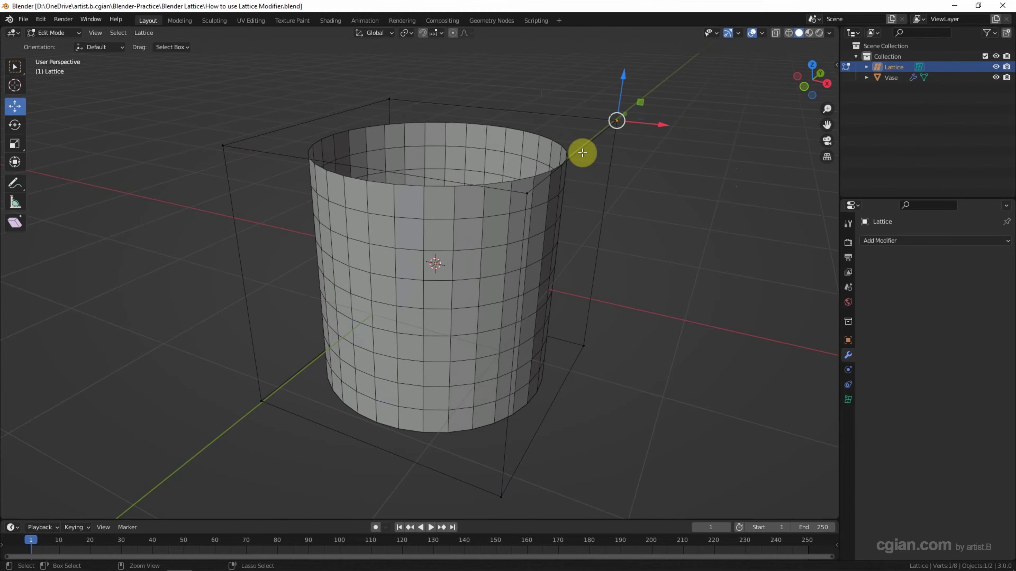
pyautogui.moveTo(193, 69); pyautogui.dragTo(692, 221)
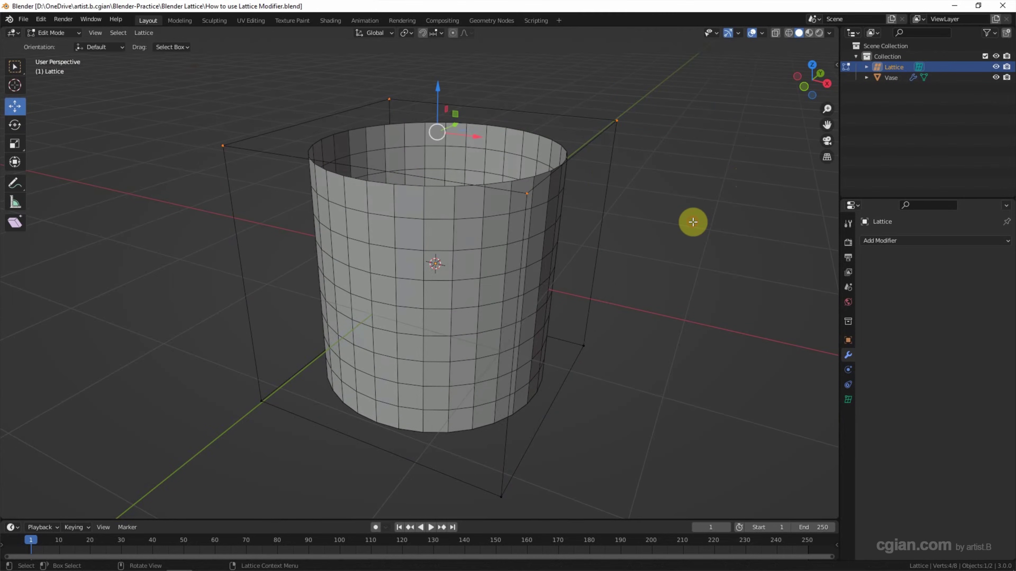
pyautogui.moveTo(437, 88)
pyautogui.mouseDown()
pyautogui.moveTo(435, 177)
pyautogui.moveTo(436, 90)
pyautogui.mouseUp()
pyautogui.hotkey('ctrl', 'z')
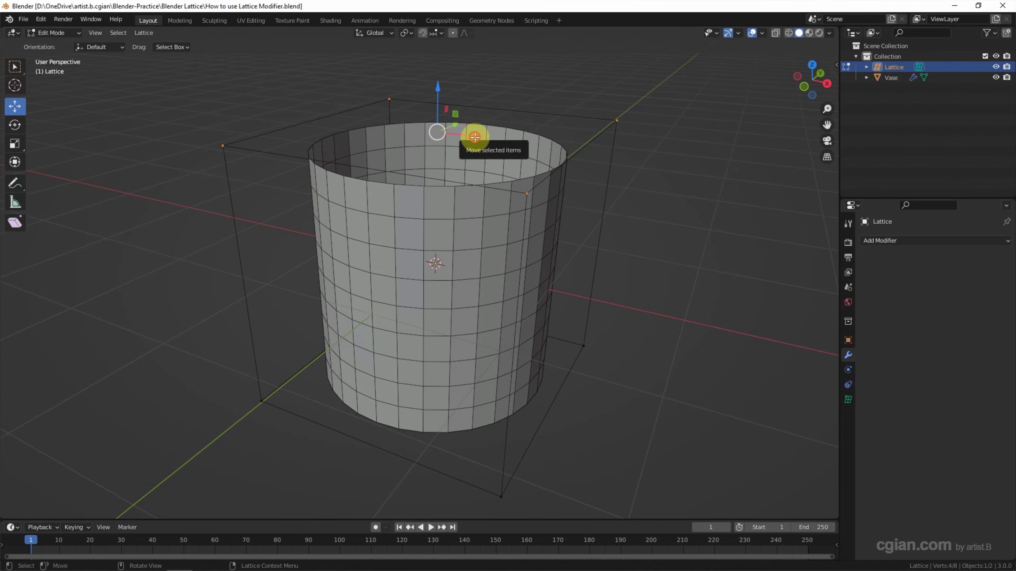
pyautogui.moveTo(471, 140); pyautogui.dragTo(400, 143)
pyautogui.hotkey('ctrl', 'z')
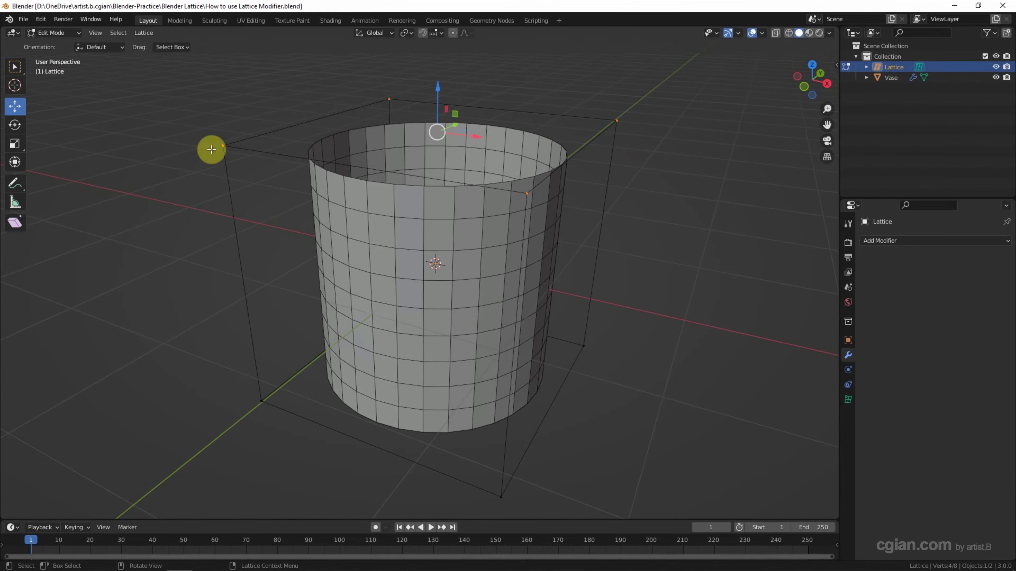
# - Trial-rotate and scale the lattice's top points, reverting the change
pyautogui.click(15, 125)
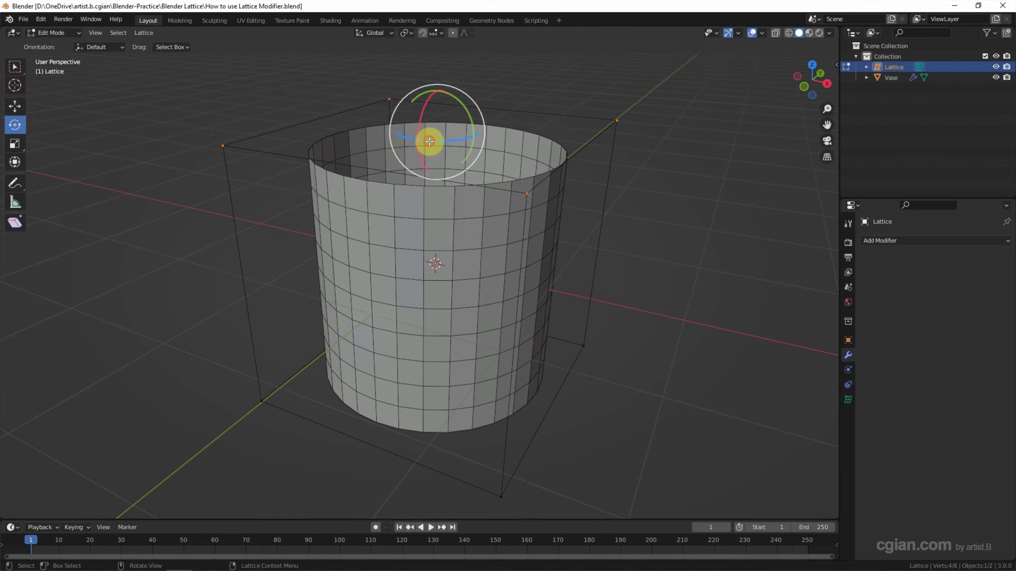
pyautogui.moveTo(423, 145); pyautogui.dragTo(333, 136)
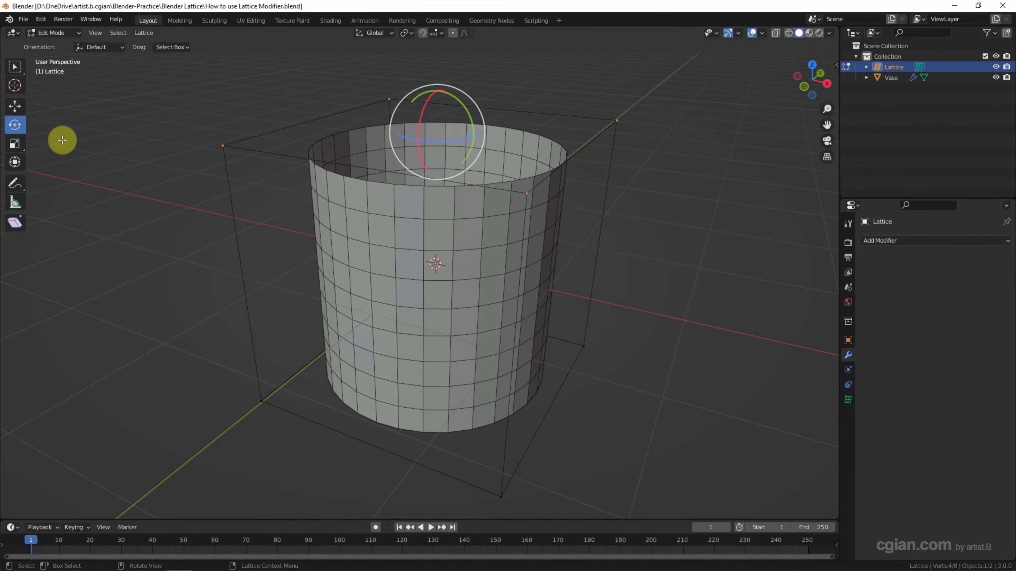
pyautogui.click(15, 144)
pyautogui.moveTo(435, 128); pyautogui.dragTo(583, 196)
pyautogui.hotkey('ctrl', 'z')
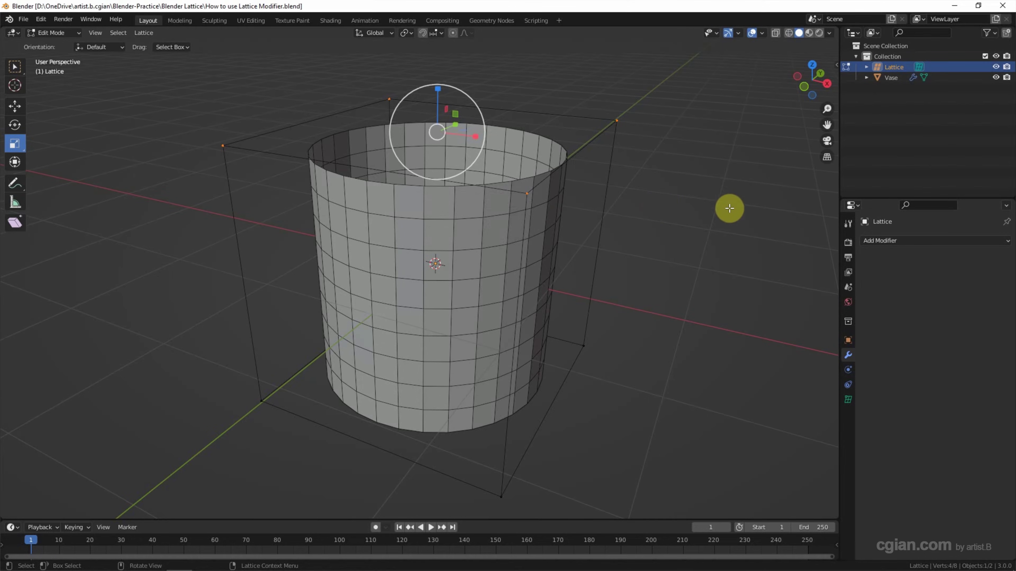
pyautogui.click(848, 401)
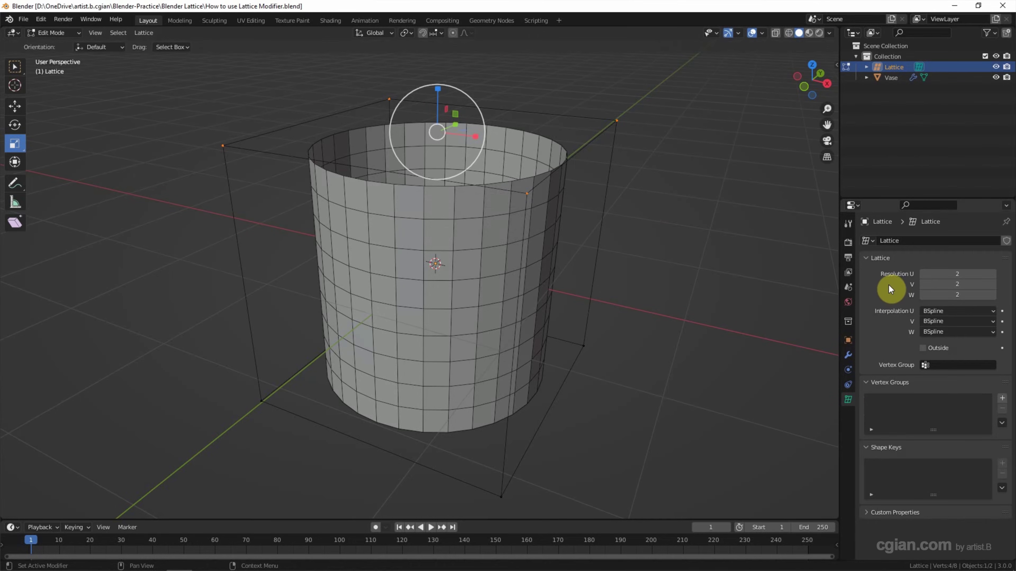
# - Set the lattice resolution to U 2, V 2, W 4
pyautogui.click(994, 276)
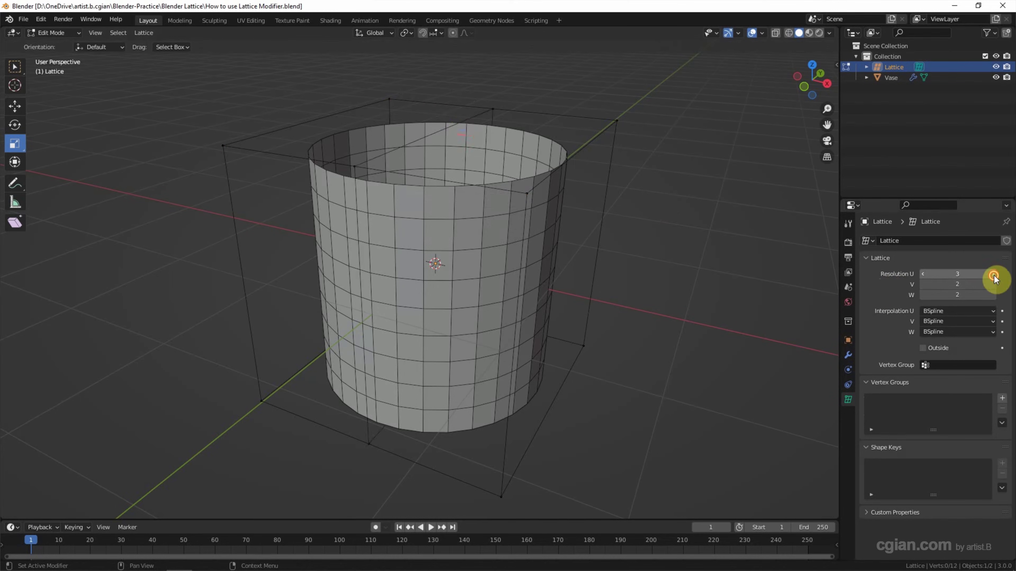
pyautogui.click(994, 276)
pyautogui.click(992, 284)
pyautogui.click(992, 284)
pyautogui.click(993, 295)
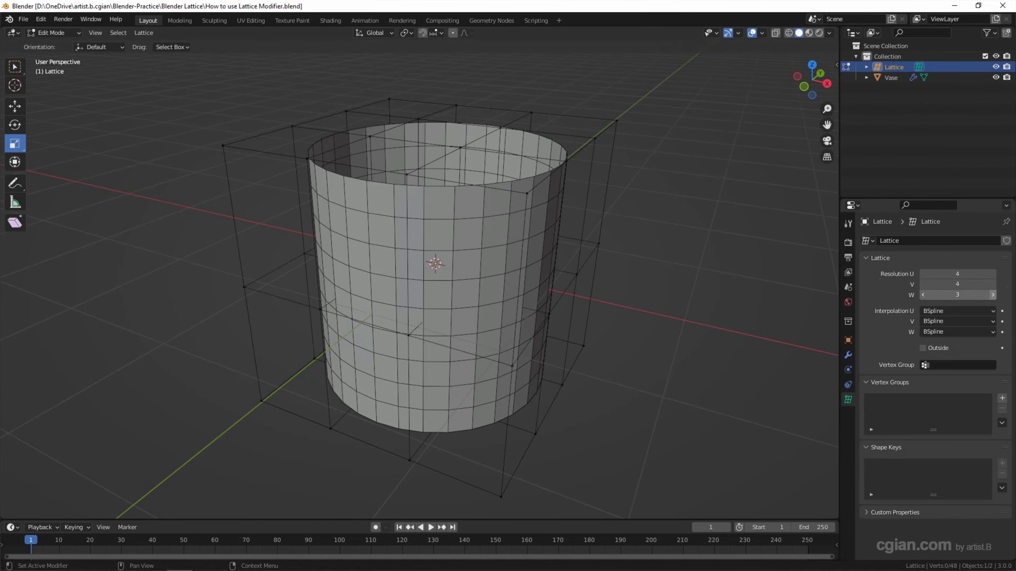
pyautogui.click(992, 295)
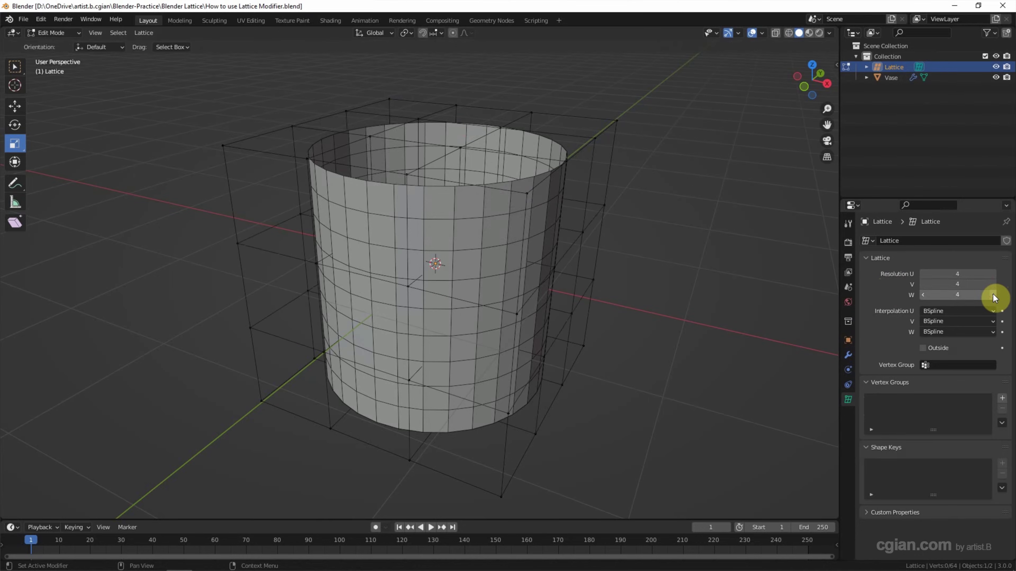
pyautogui.click(923, 274)
pyautogui.click(923, 274)
pyautogui.click(922, 284)
pyautogui.click(922, 284)
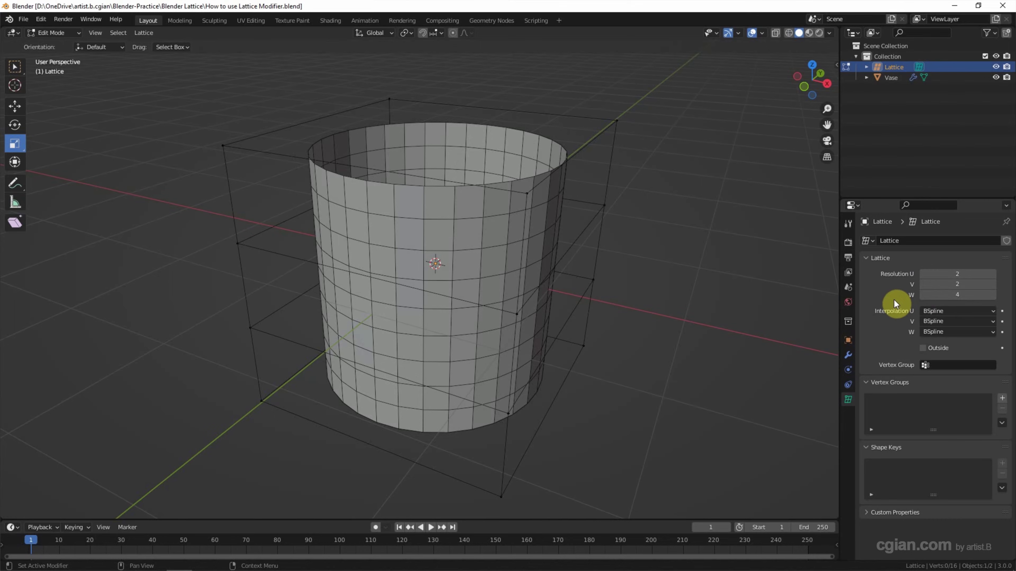
pyautogui.click(804, 89)
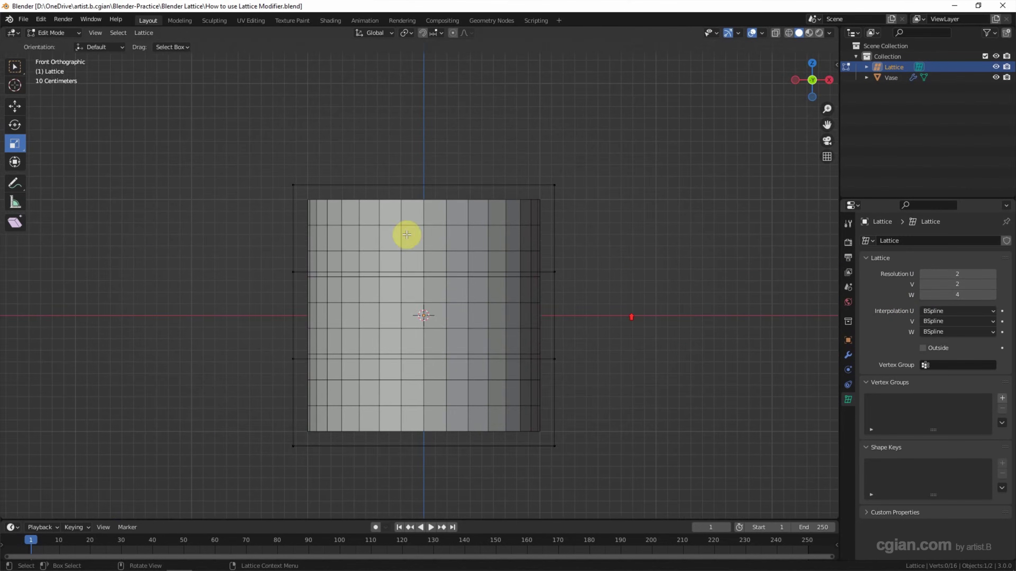
# - Raise the lattice's top and middle rows of points upward
pyautogui.click(15, 106)
pyautogui.moveTo(193, 160); pyautogui.dragTo(587, 205)
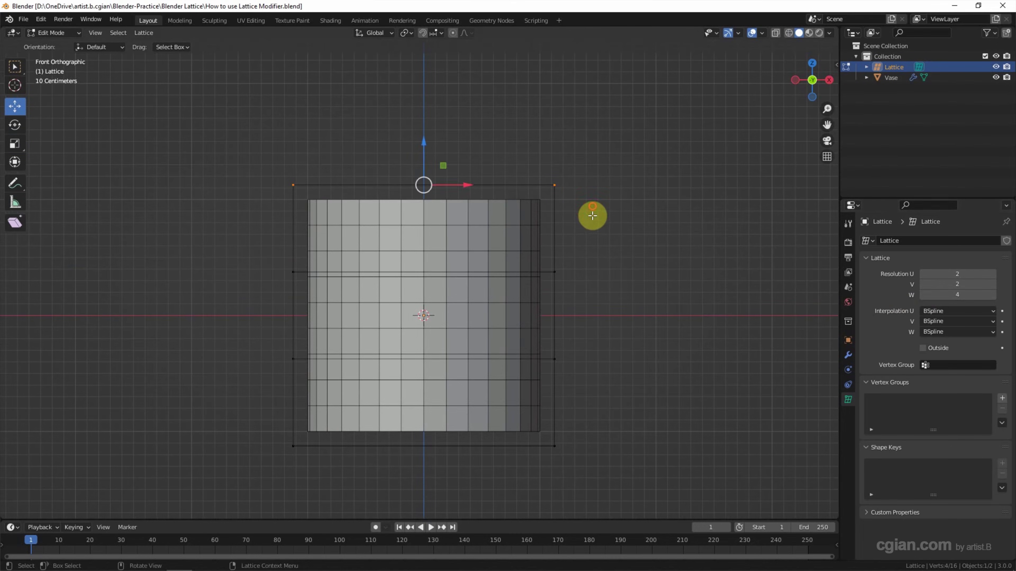
pyautogui.moveTo(423, 143); pyautogui.dragTo(423, 48)
pyautogui.moveTo(236, 244); pyautogui.dragTo(598, 289)
pyautogui.moveTo(423, 231); pyautogui.dragTo(424, 182)
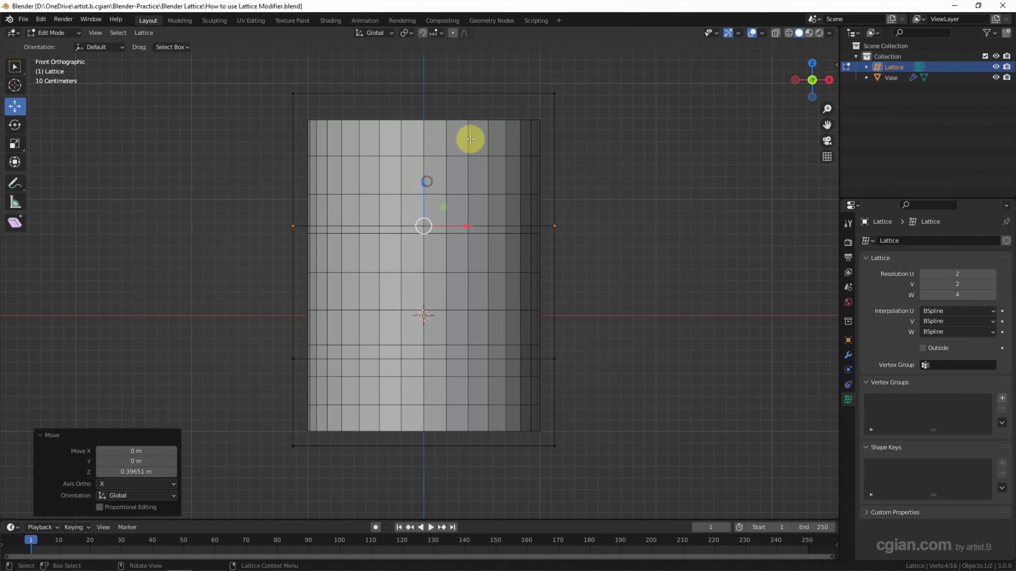
# - Scale the top, middle and bottom point rows inward, the bottom to 0.154
pyautogui.moveTo(256, 80); pyautogui.dragTo(593, 132)
pyautogui.press('s')
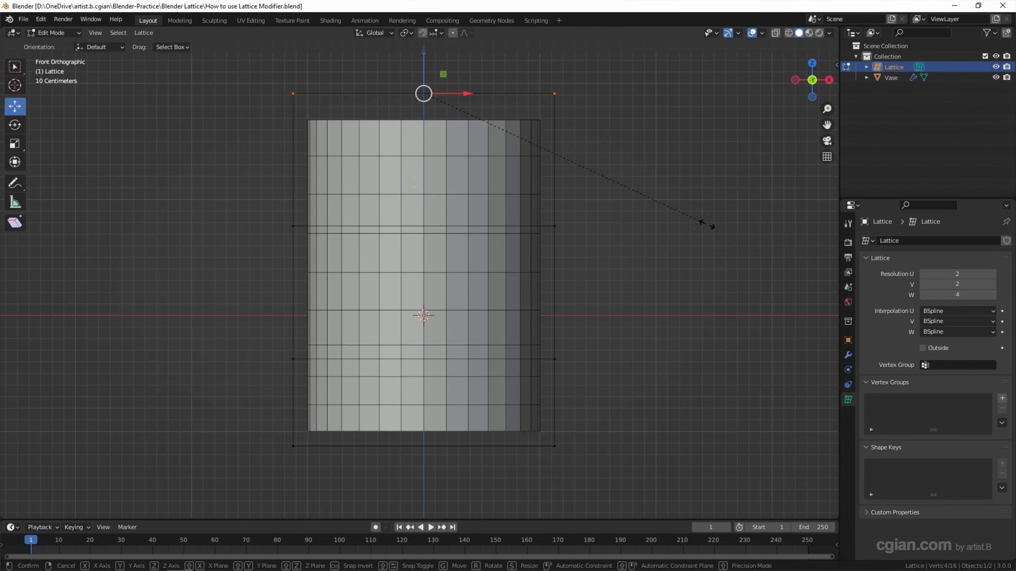
pyautogui.click(436, 195)
pyautogui.moveTo(259, 209); pyautogui.dragTo(561, 263)
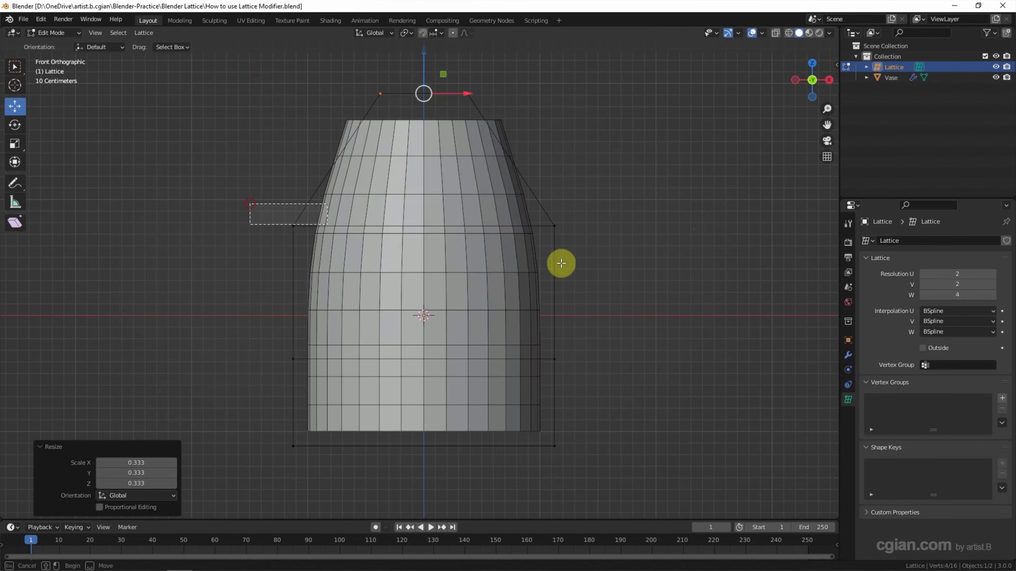
pyautogui.press('s')
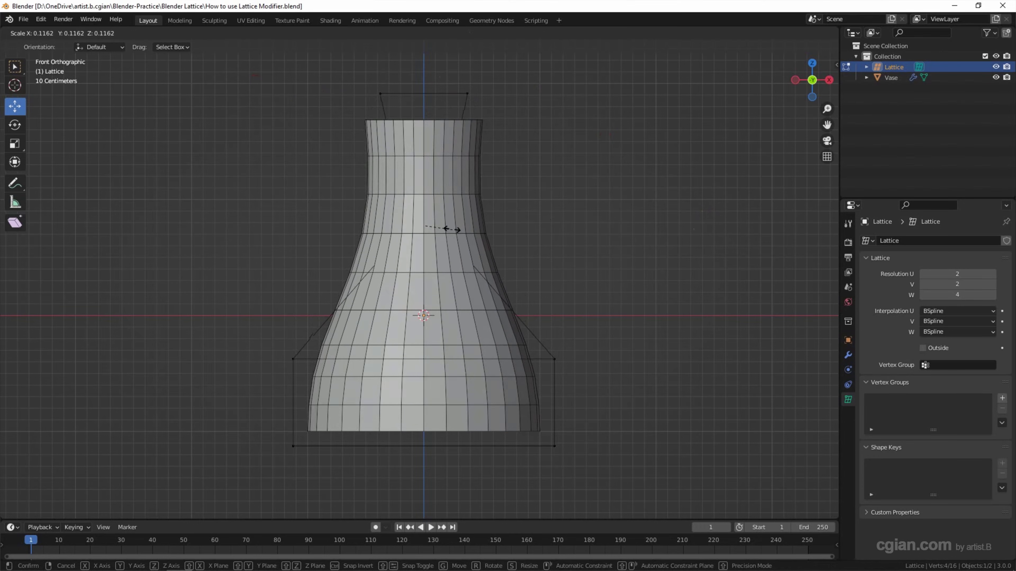
pyautogui.click(444, 230)
pyautogui.moveTo(244, 400); pyautogui.dragTo(560, 472)
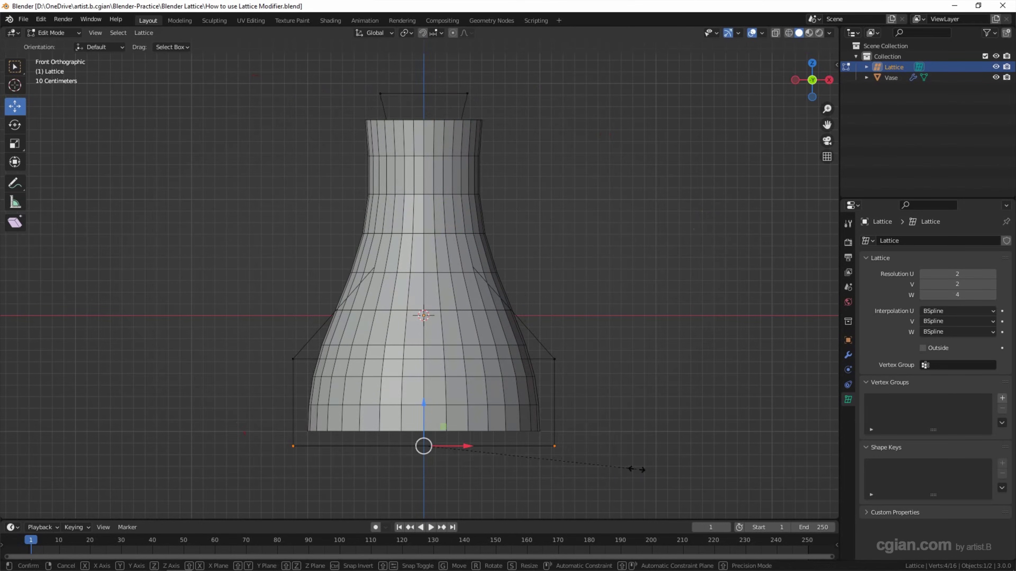
pyautogui.press('s')
pyautogui.click(456, 445)
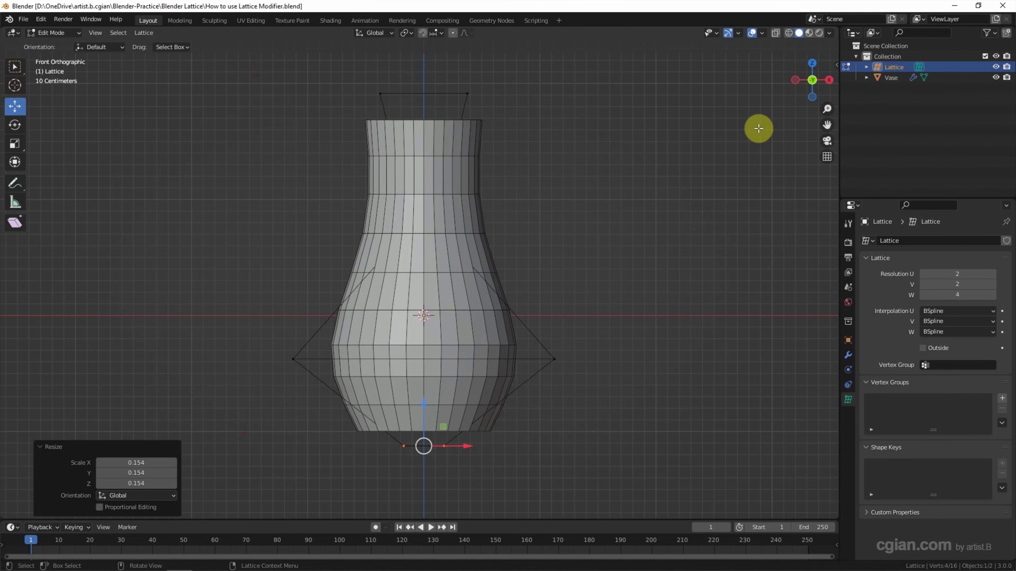
pyautogui.click(811, 63)
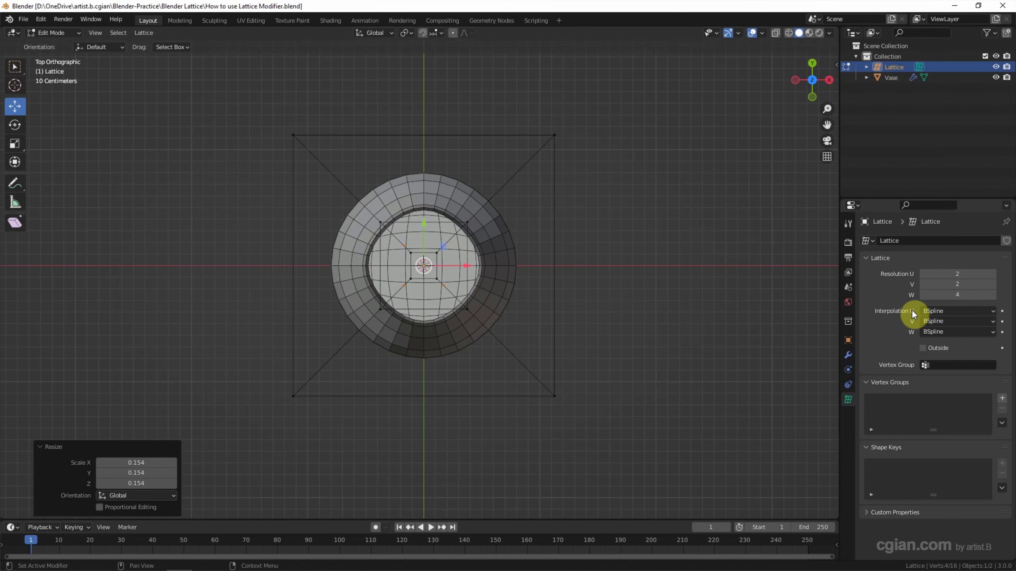
# - Set the lattice's U, V and W interpolation to Linear
pyautogui.click(935, 311)
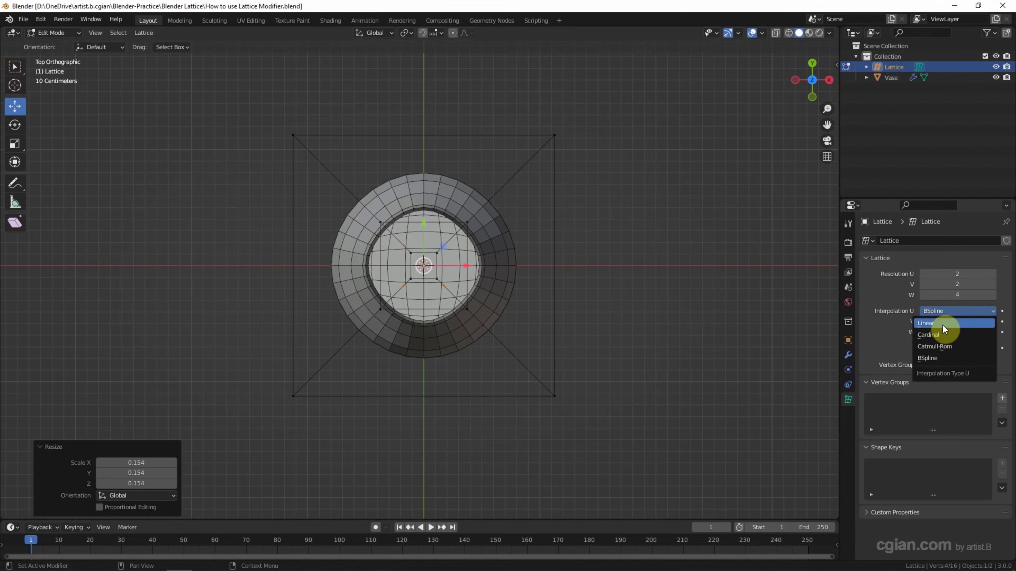
pyautogui.click(942, 326)
pyautogui.click(944, 322)
pyautogui.click(944, 334)
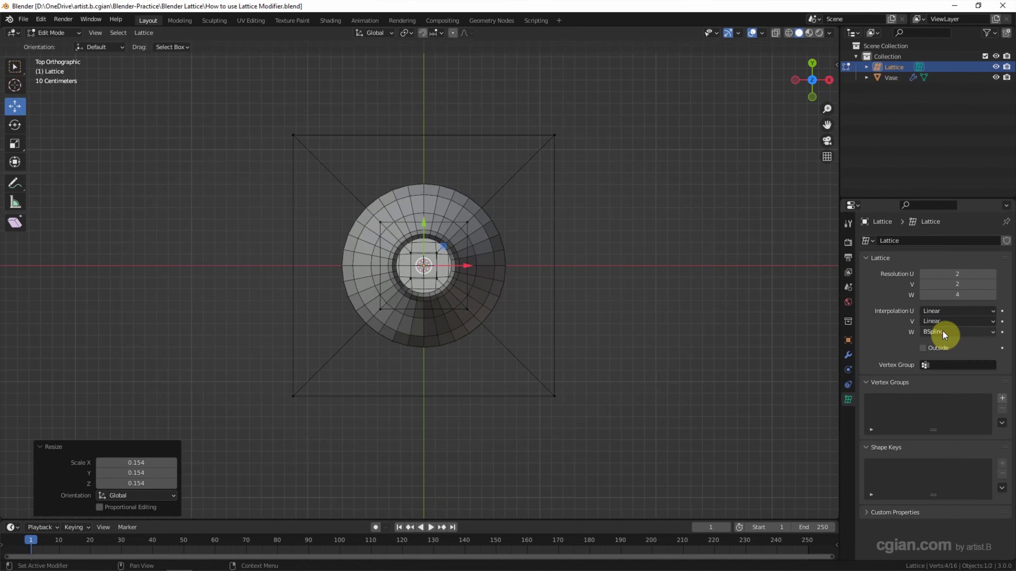
pyautogui.click(942, 331)
pyautogui.click(943, 338)
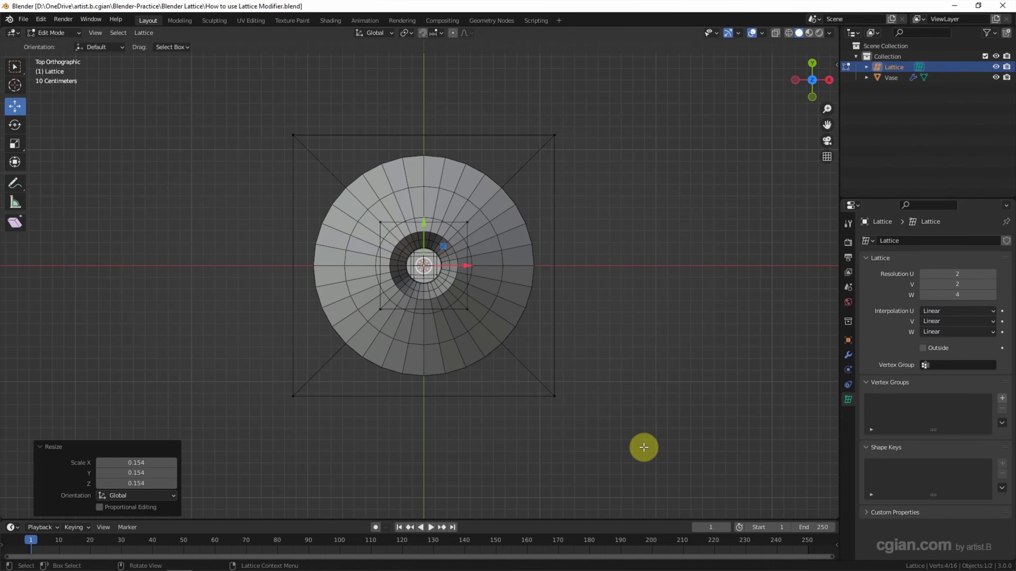
# - Raise the neck points 0.357 m along Z and scale them out to 1.62
pyautogui.moveTo(643, 447); pyautogui.dragTo(612, 336, button='middle')
pyautogui.moveTo(346, 174); pyautogui.dragTo(471, 242)
pyautogui.press('g')
pyautogui.press('z')
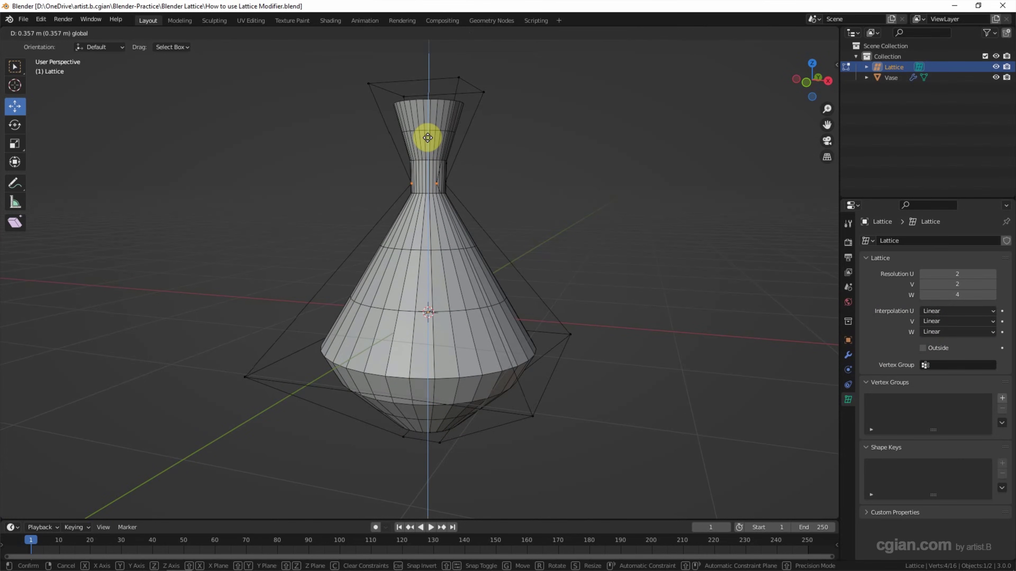
pyautogui.click(427, 138)
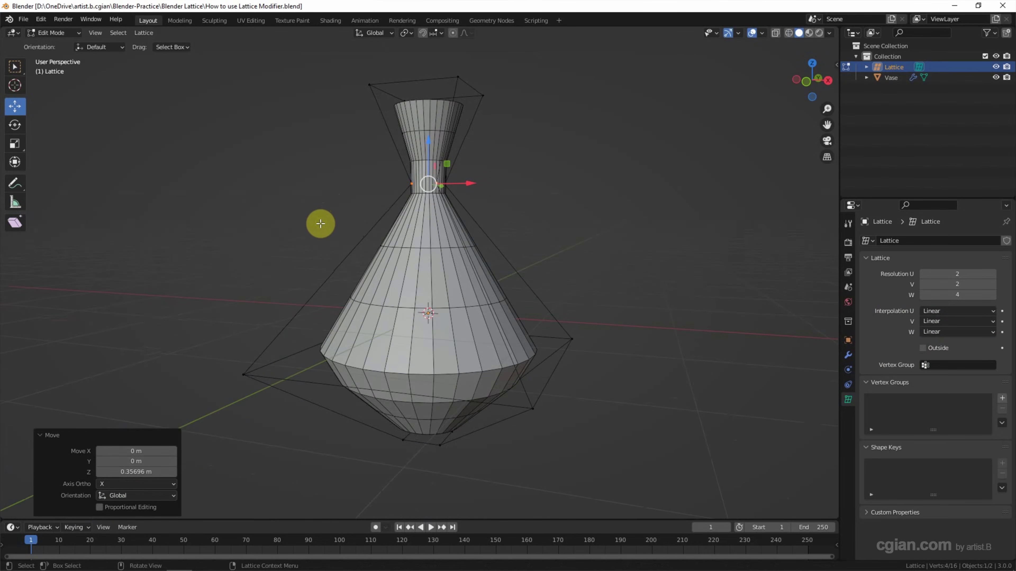
pyautogui.press('s')
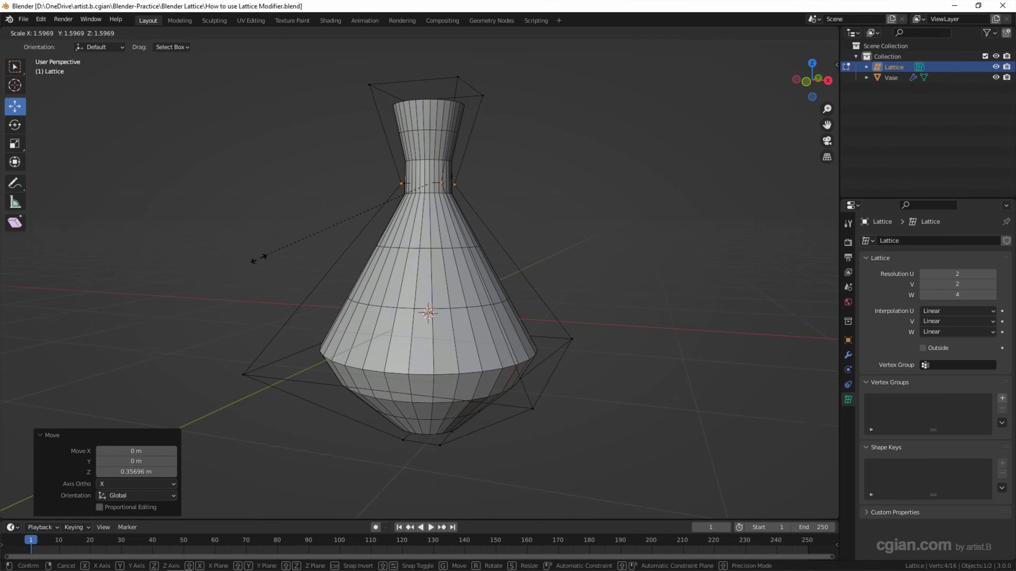
pyautogui.click(256, 260)
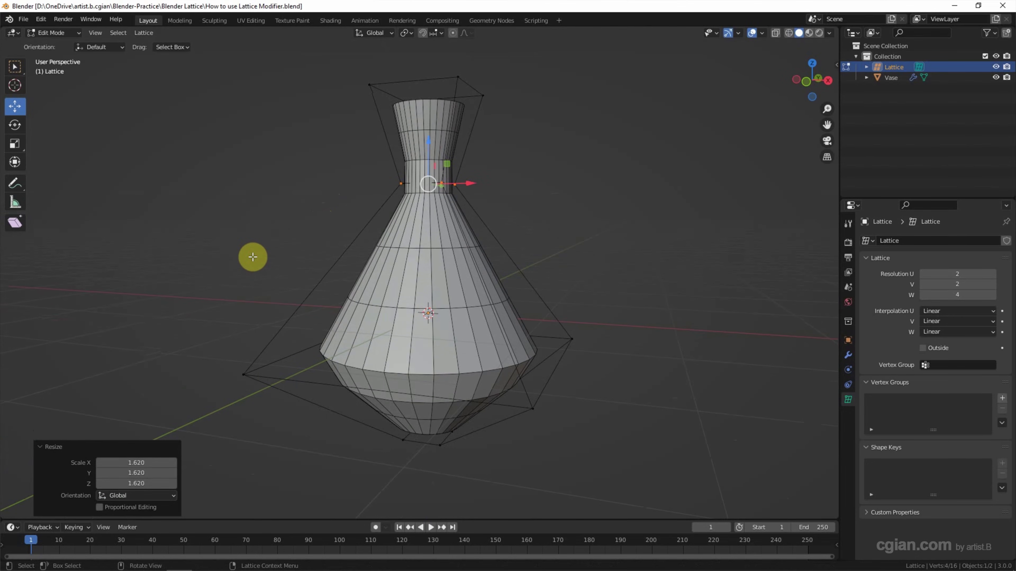
pyautogui.click(64, 34)
# - Back in Object Mode, add a Subdivision Surface modifier to the Vase (viewport level 1, render 2)
pyautogui.click(64, 43)
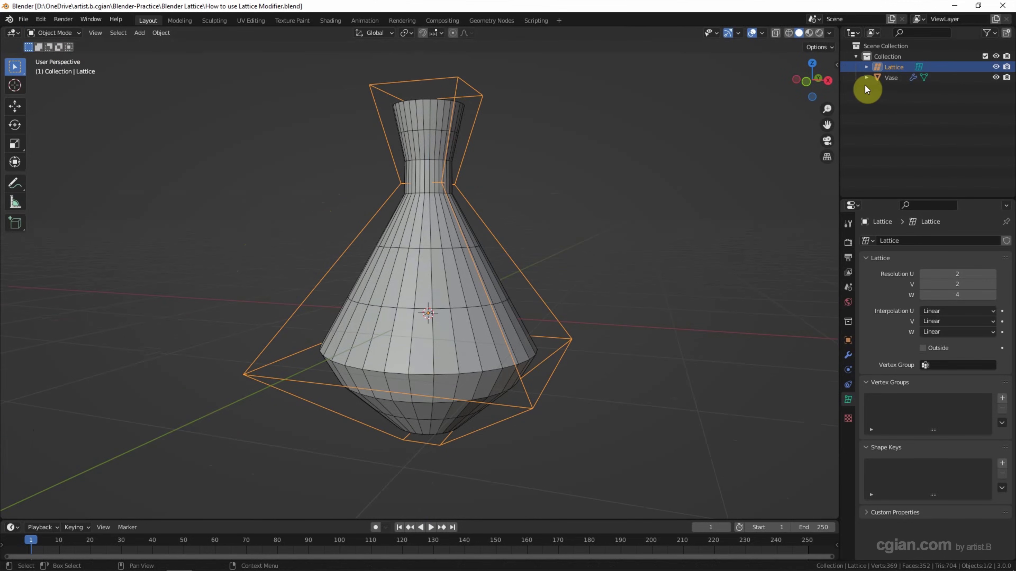
pyautogui.click(884, 77)
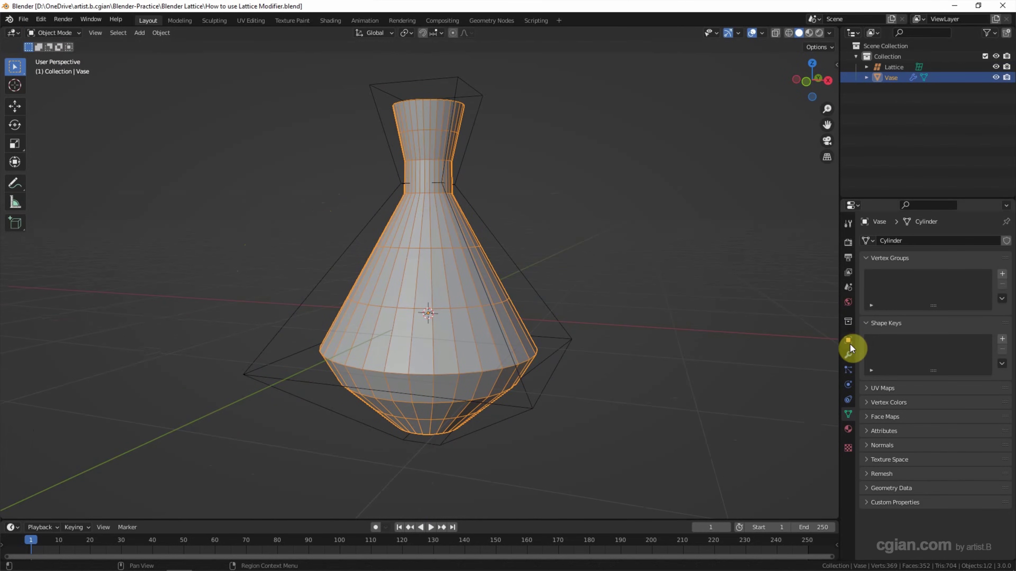
pyautogui.click(848, 352)
pyautogui.click(884, 240)
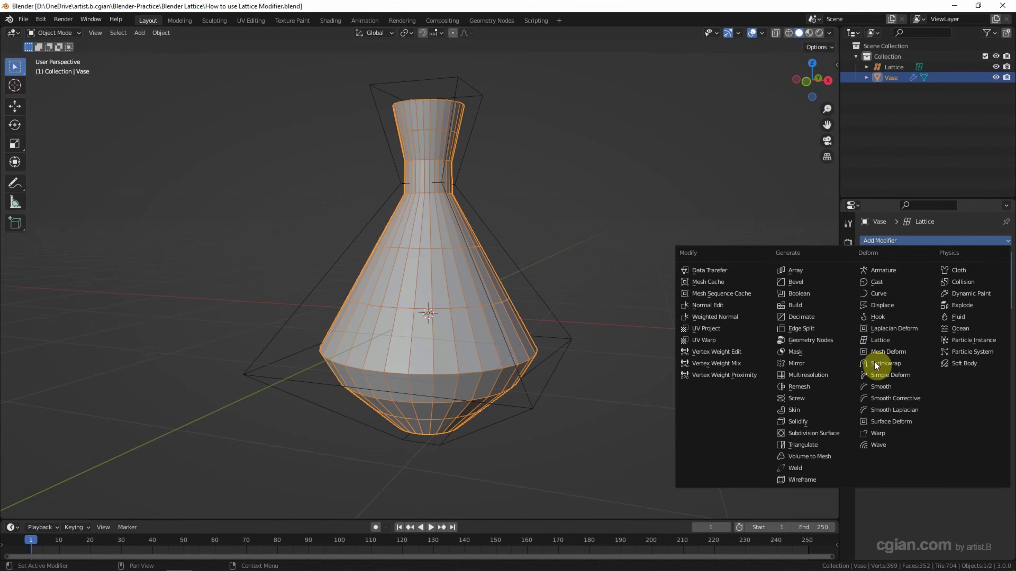
pyautogui.click(829, 433)
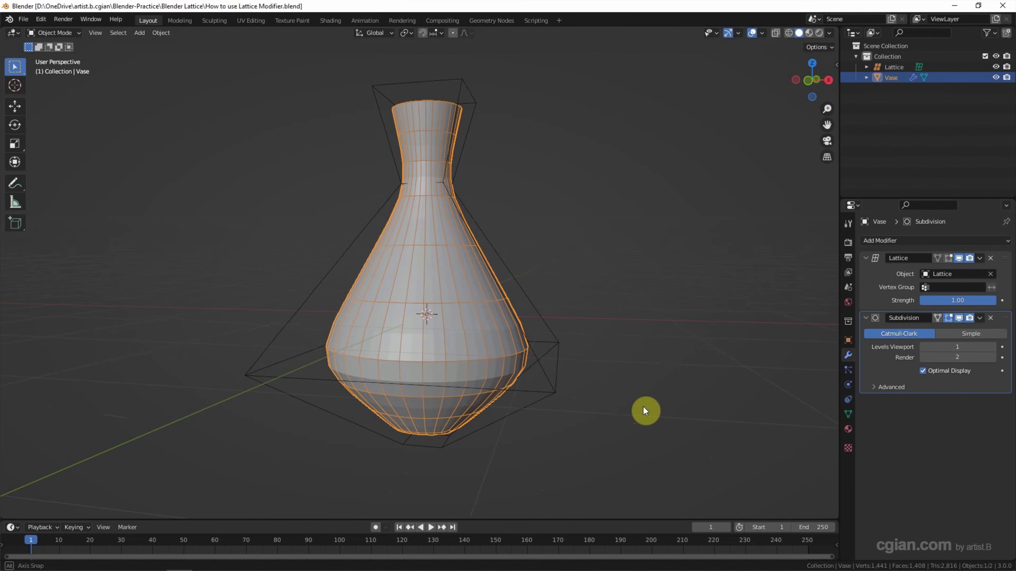
pyautogui.keyDown('shift'); pyautogui.moveTo(640, 400); pyautogui.dragTo(670, 405, button='middle'); pyautogui.keyUp('shift')
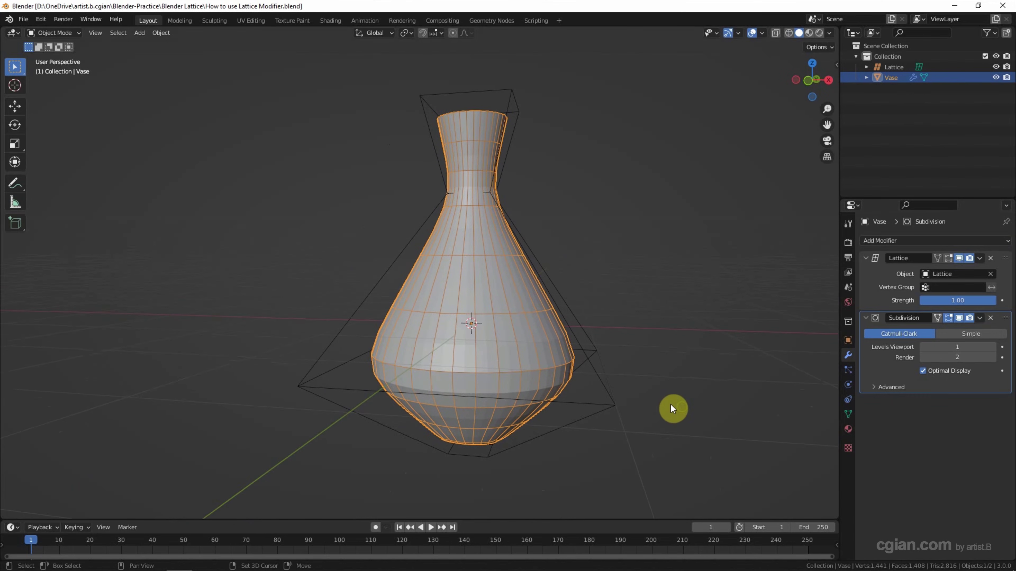
# - Apply Shade Smooth to the vase, then deselect it
pyautogui.click(164, 36)
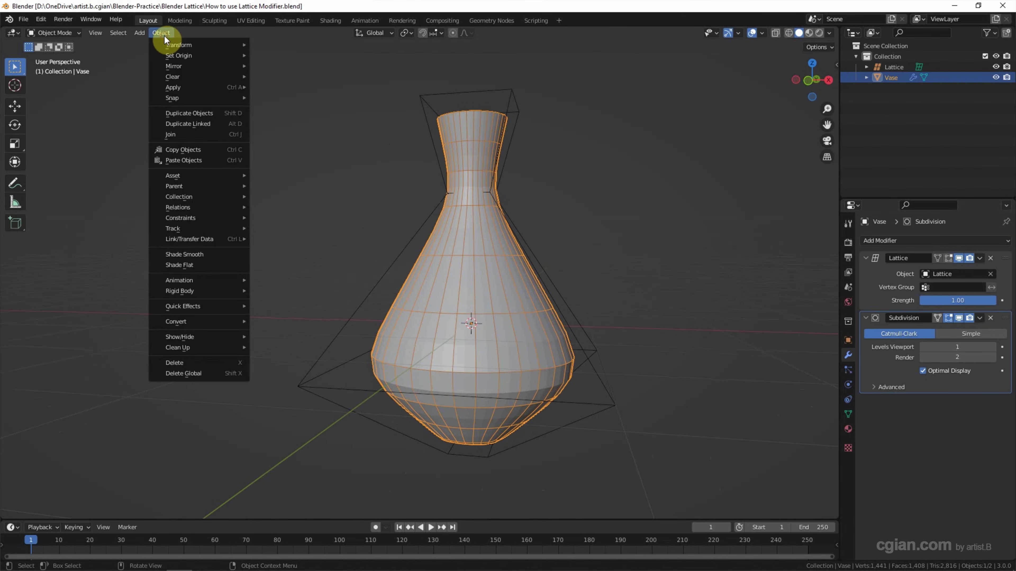
pyautogui.click(198, 254)
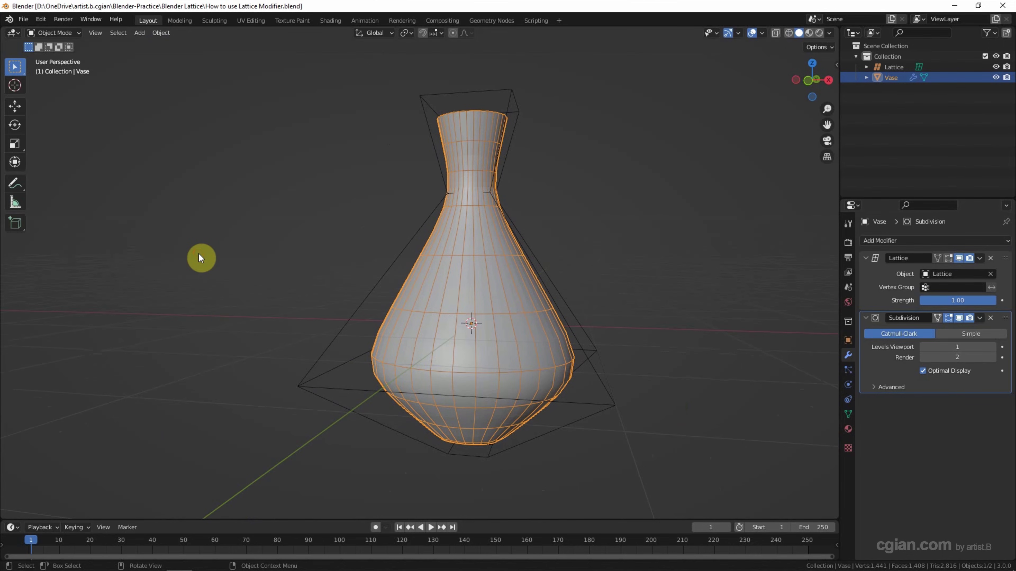
pyautogui.click(198, 254)
# - In front view, edit the Lattice and move its middle row of points up about 0.187 m
pyautogui.click(895, 67)
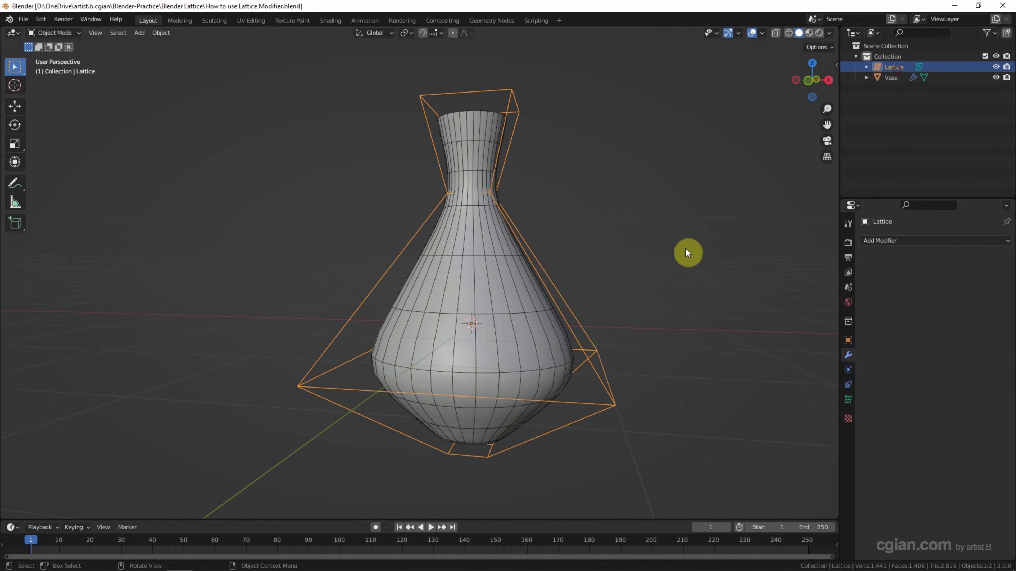
pyautogui.moveTo(685, 253); pyautogui.dragTo(673, 268, button='middle')
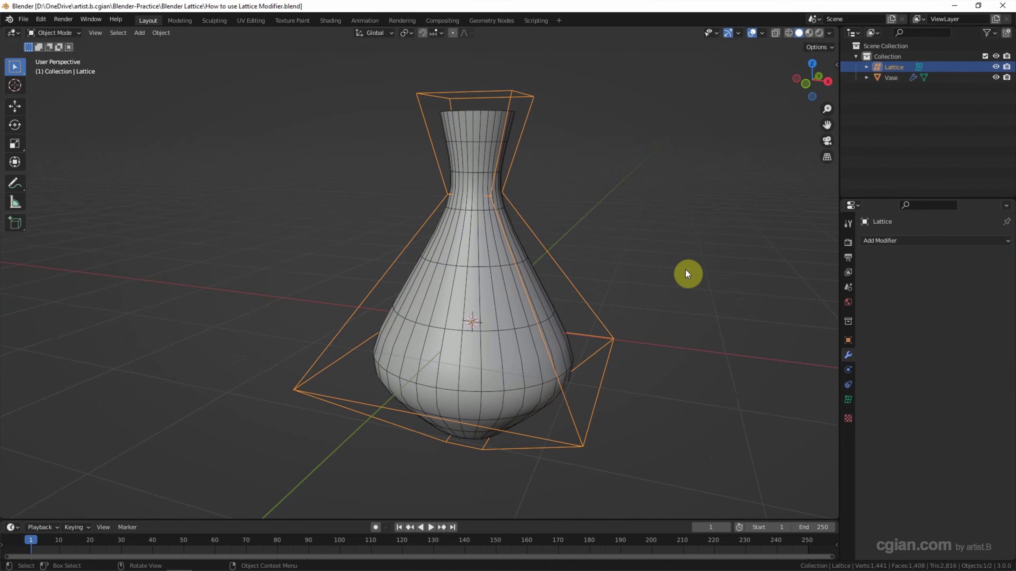
pyautogui.click(807, 83)
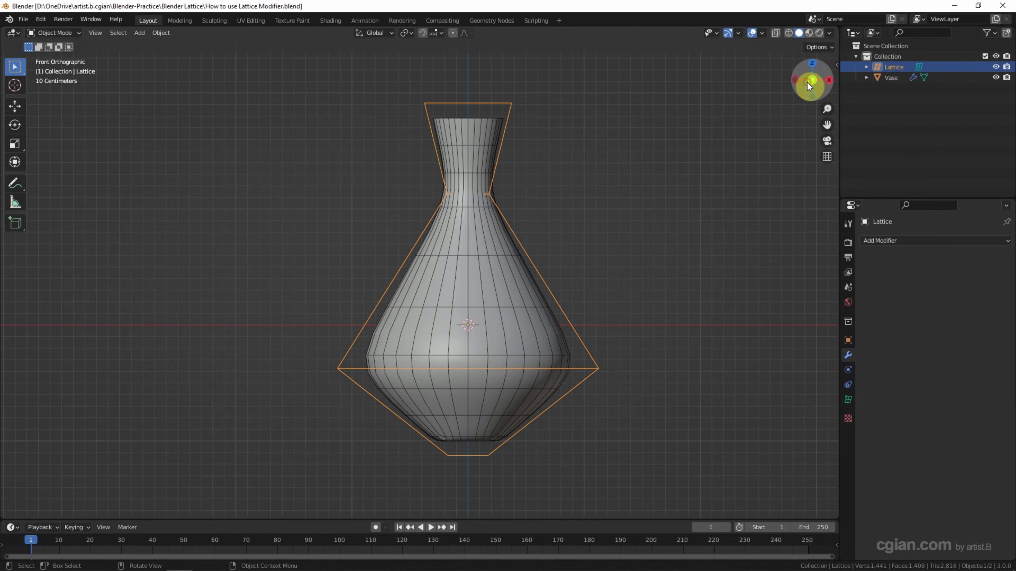
pyautogui.click(54, 32)
pyautogui.click(58, 55)
pyautogui.moveTo(209, 316); pyautogui.dragTo(658, 398)
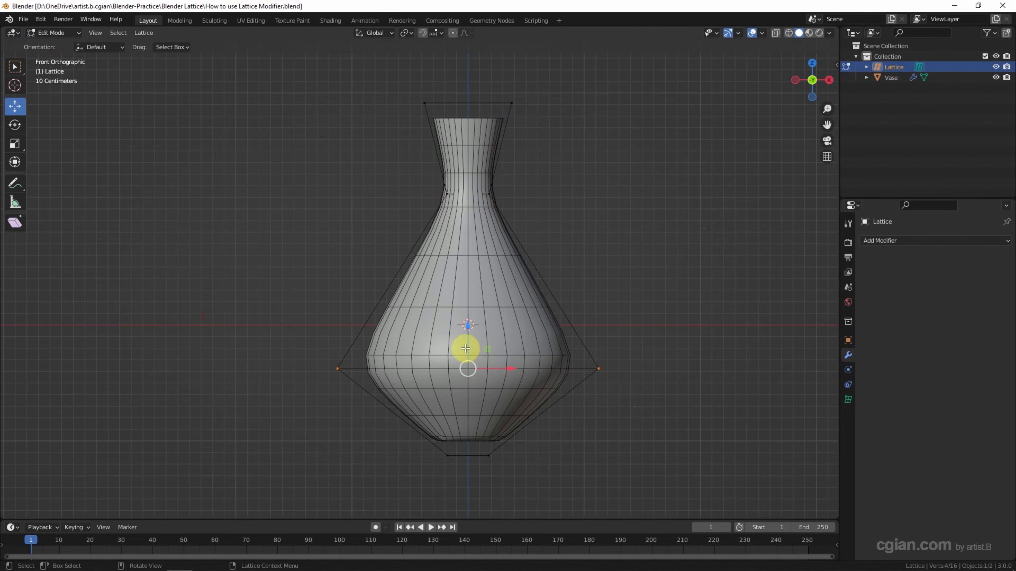
pyautogui.press('g')
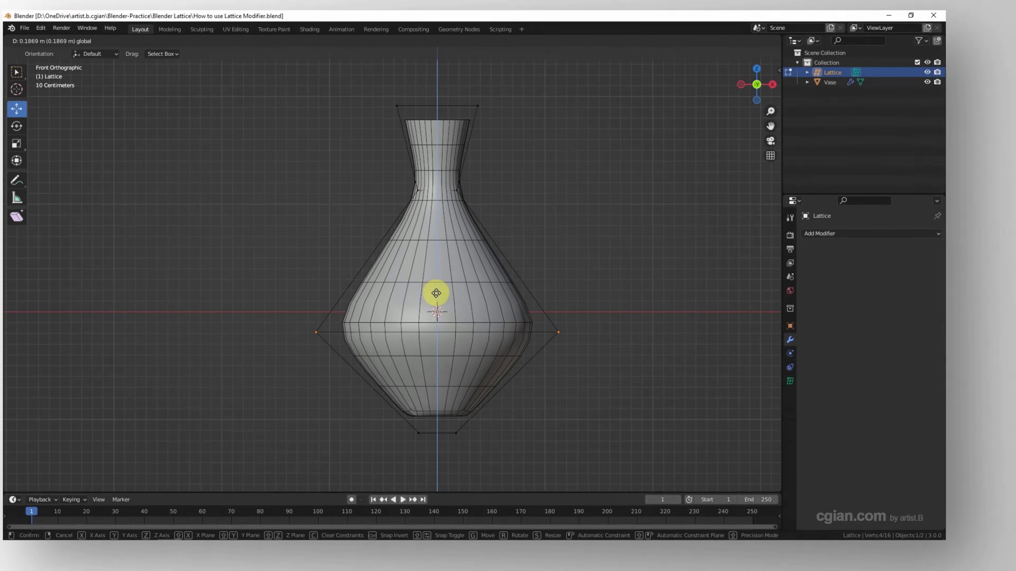